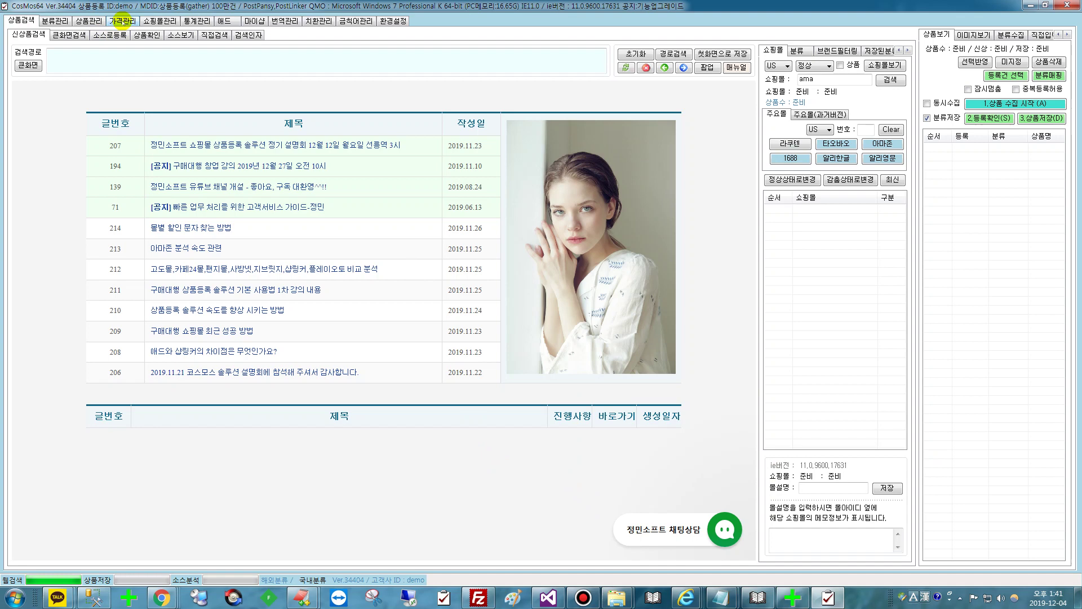
- Open the per-category price management (분류별관리) and list the Women2 category prices at the 분류3 level
click(123, 21)
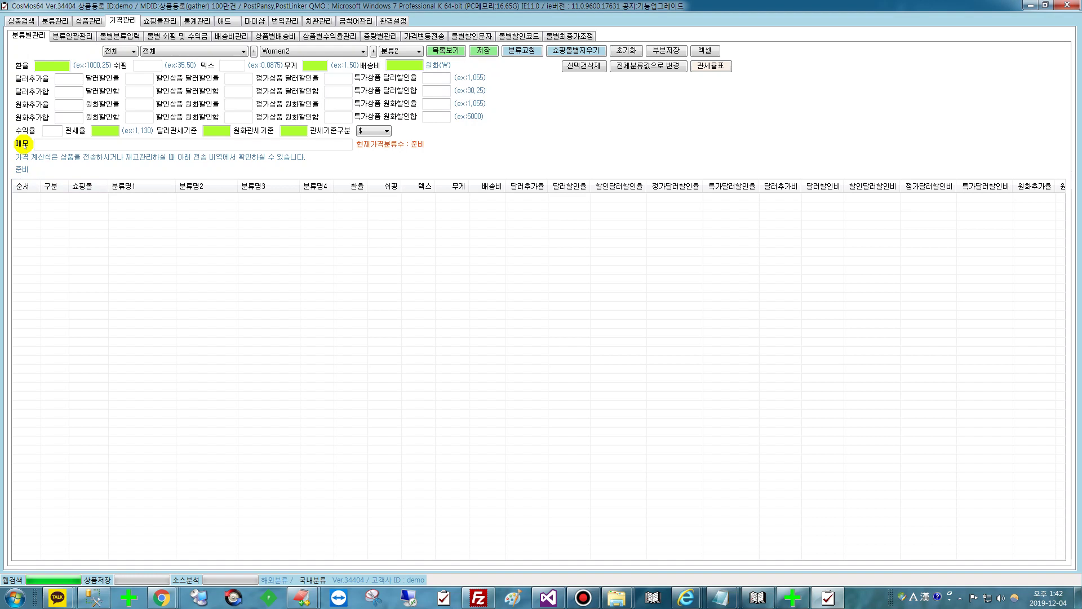
click(146, 50)
click(133, 51)
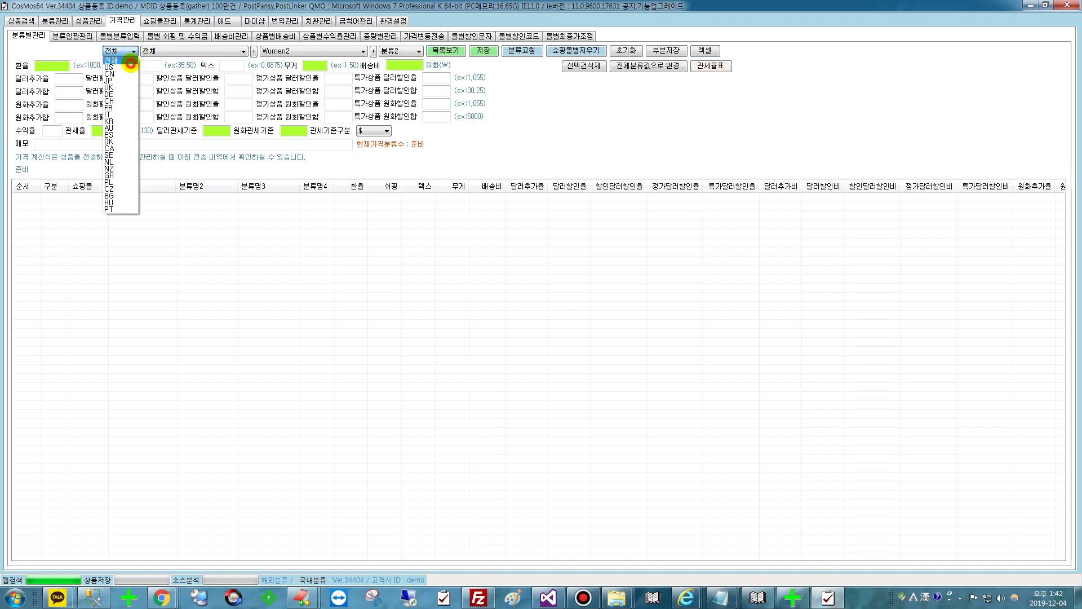
click(171, 55)
click(176, 52)
click(175, 52)
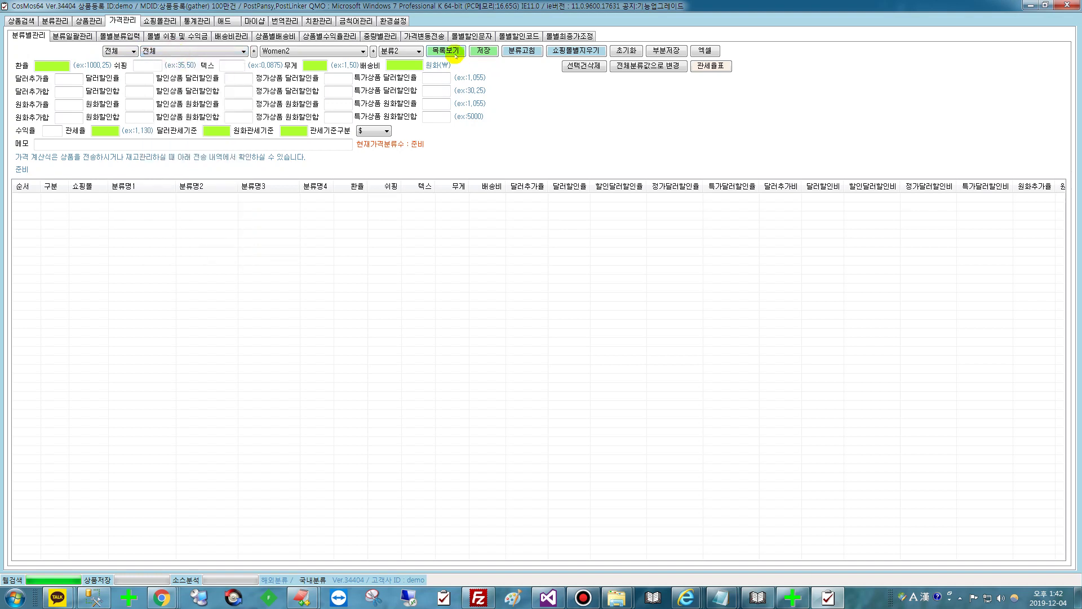
click(416, 51)
click(413, 74)
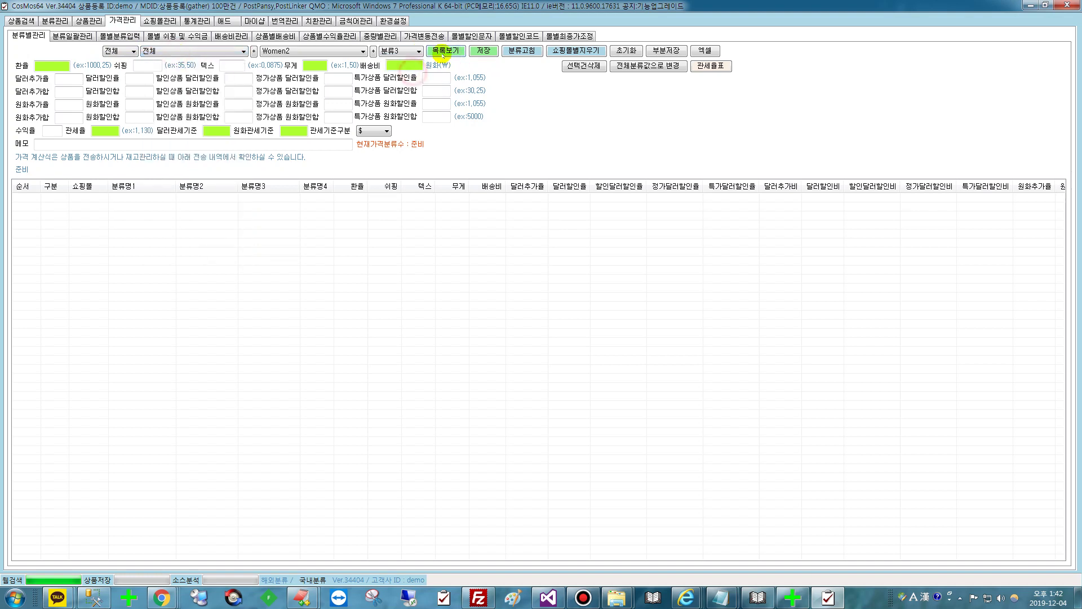
click(445, 51)
- List the Women2 category prices at the 분류4 level and widen the 분류4 column to show the full names
click(411, 52)
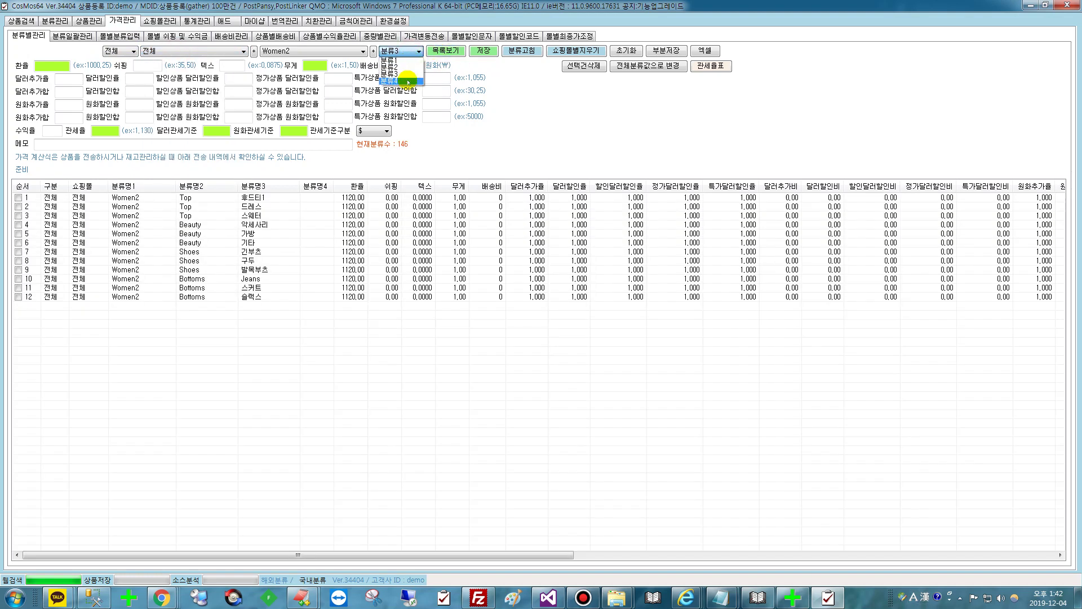
click(401, 63)
click(445, 51)
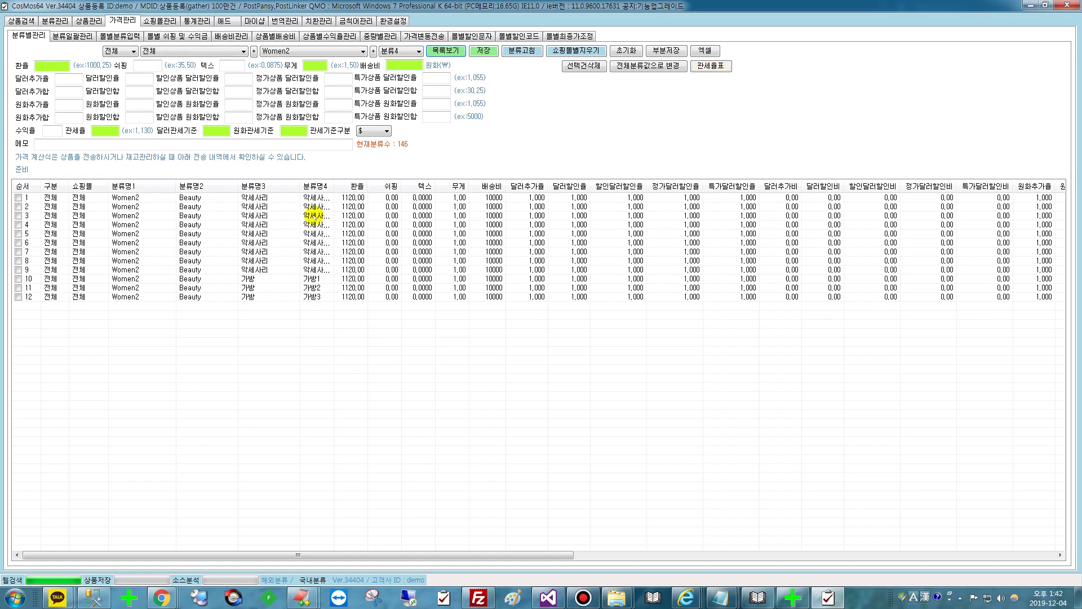
drag(334, 186, 359, 186)
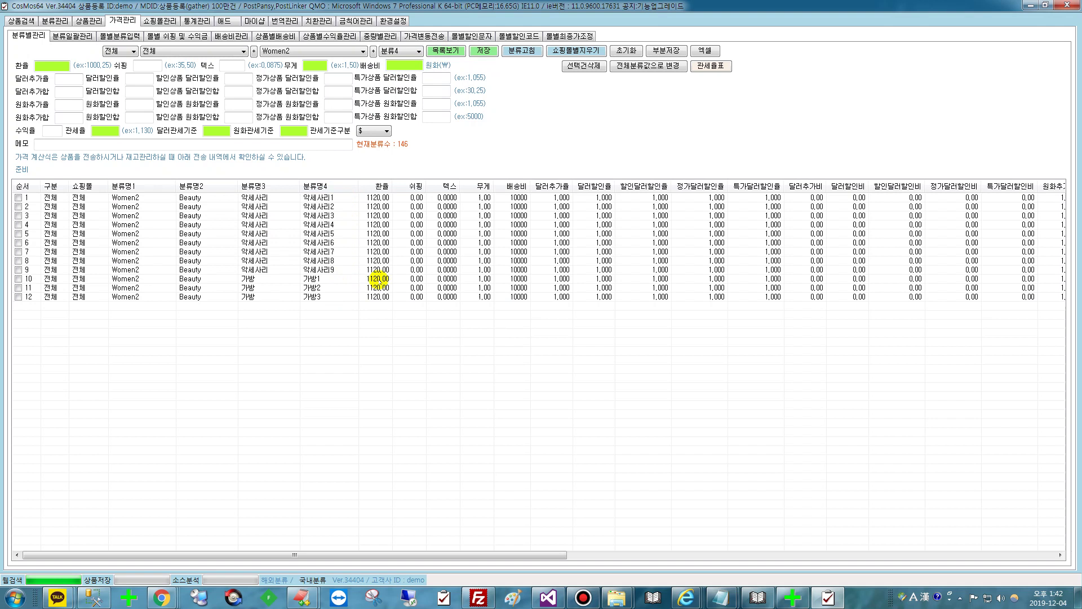
- Load the price settings of the 악세사리1 category and review its 쉬핑, 무게 and 배송비 values
click(406, 198)
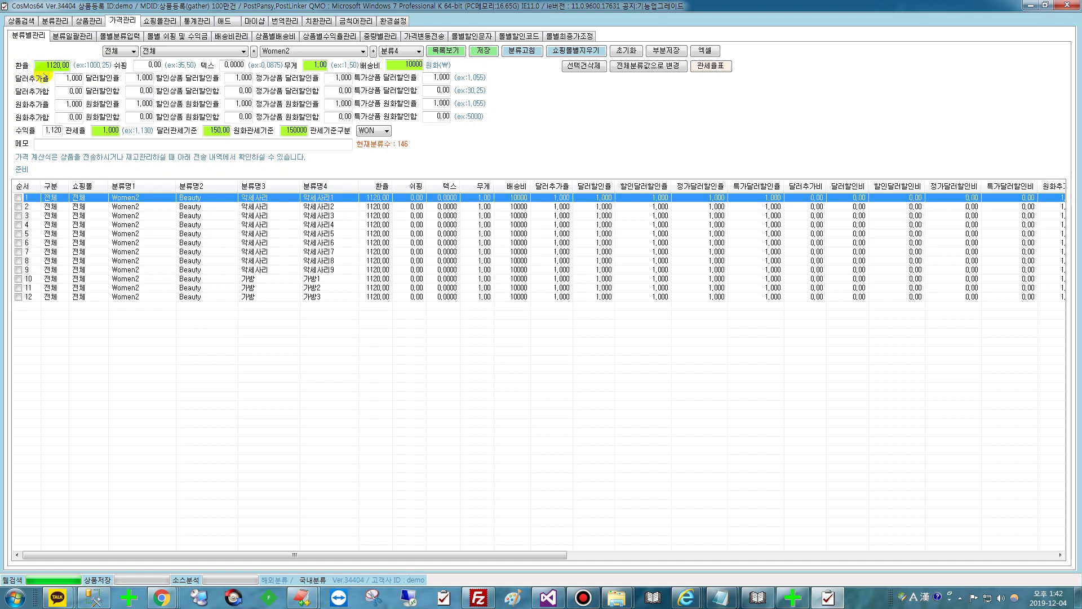
click(142, 66)
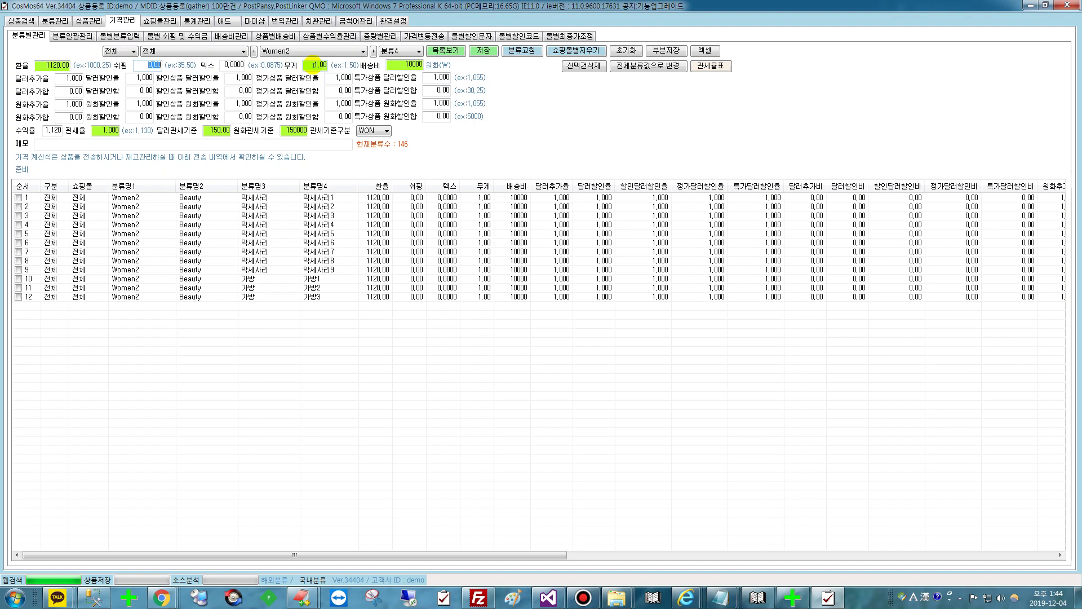
click(315, 65)
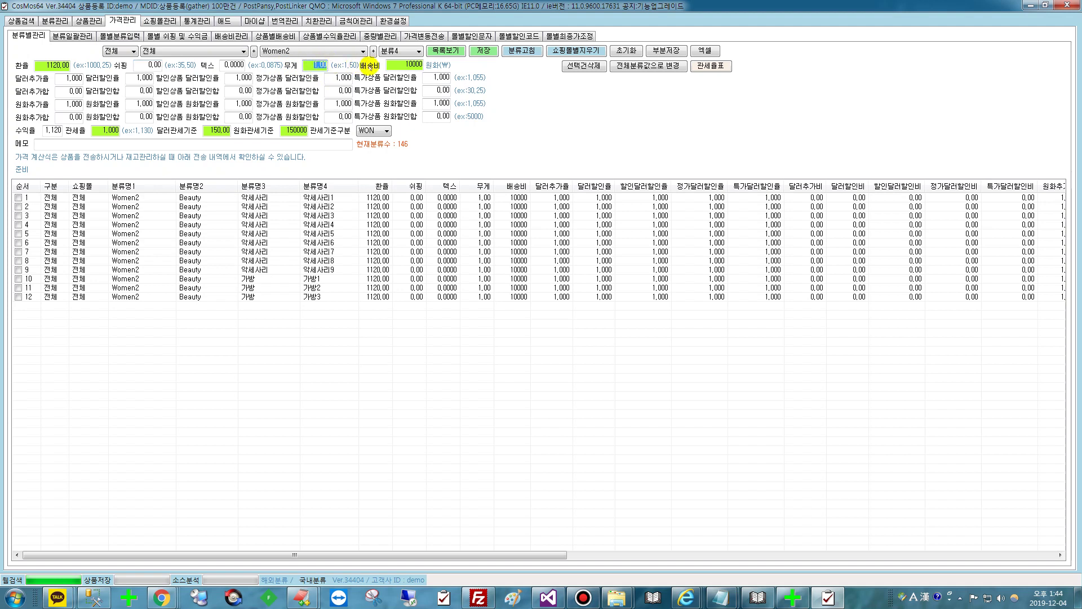
click(408, 66)
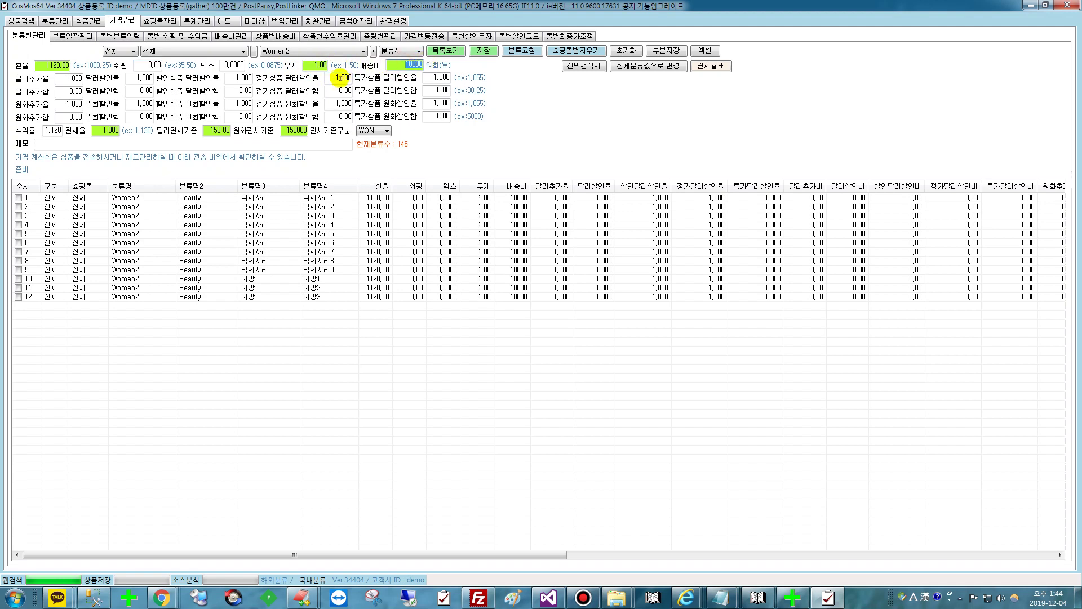
click(318, 65)
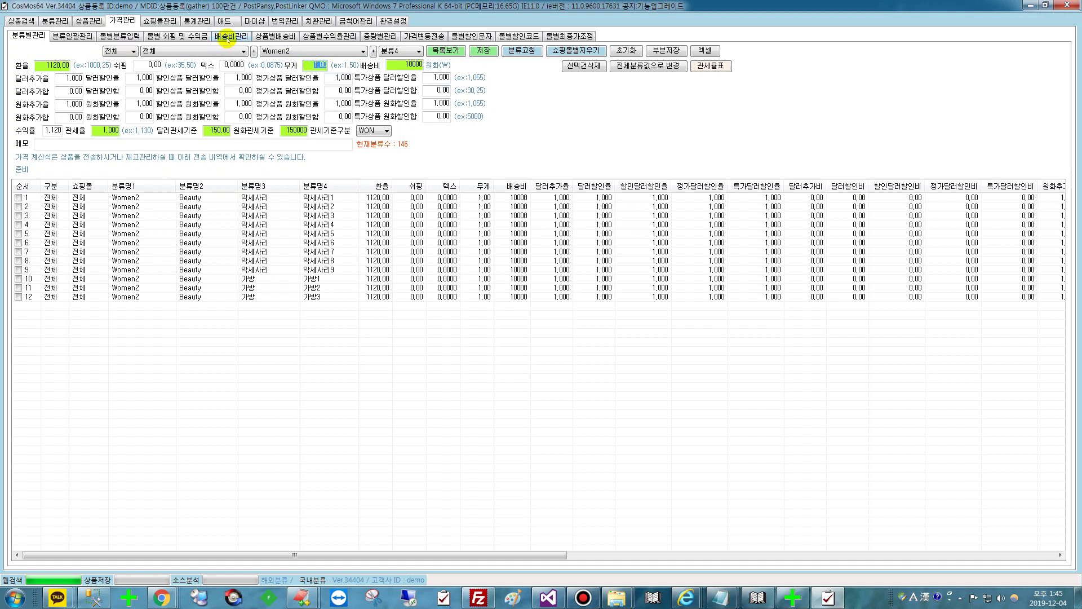
- Check the shipping cost management page (배송비관리), return to 분류별관리 and set the loaded category's 배송비 to 6500 won
click(229, 35)
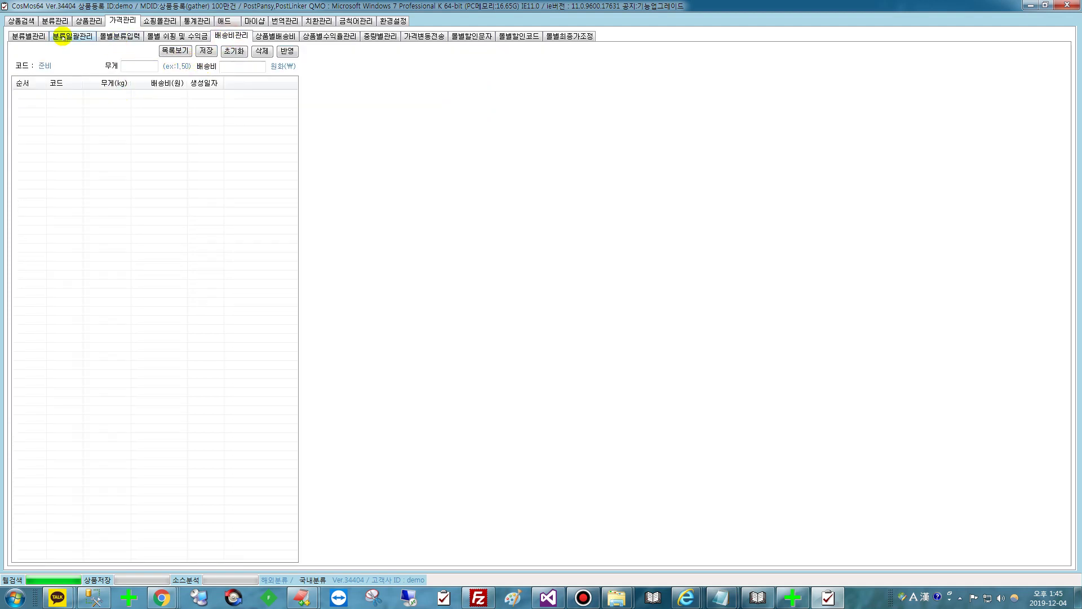
click(31, 36)
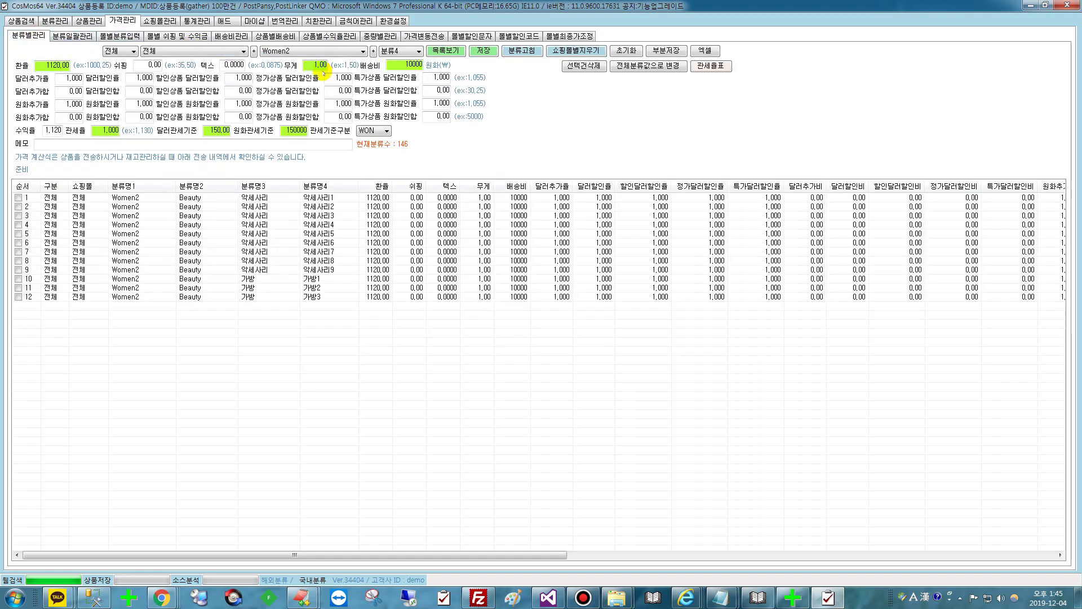
double_click(402, 62)
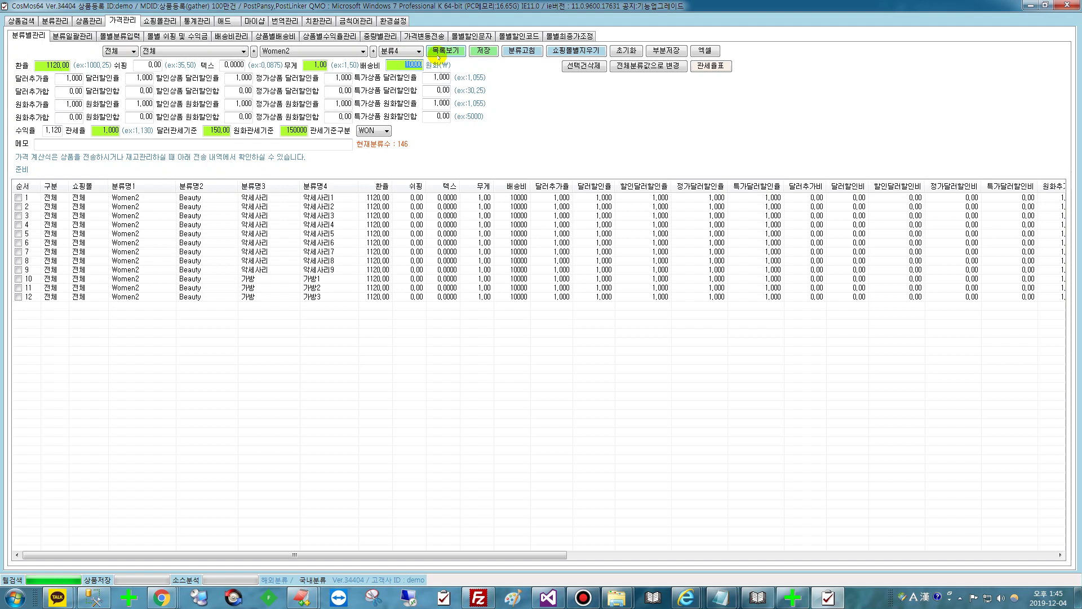
text(70)
text(6500)
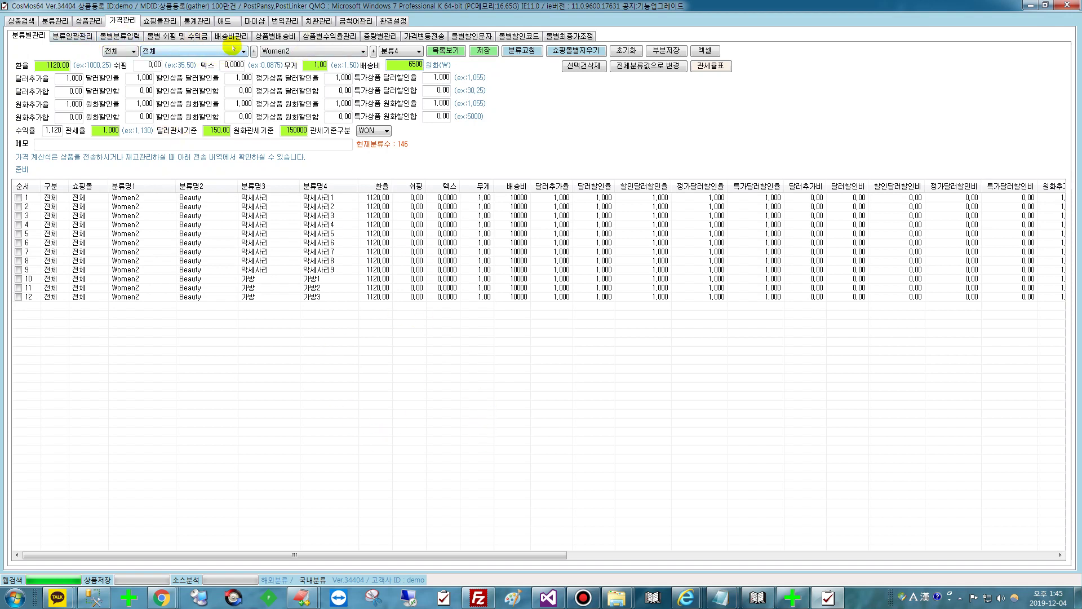
- Fill in a shipping rate entry in 배송비관리 with a weight of 1 and a 배송비 of 6500 won
click(231, 36)
click(135, 66)
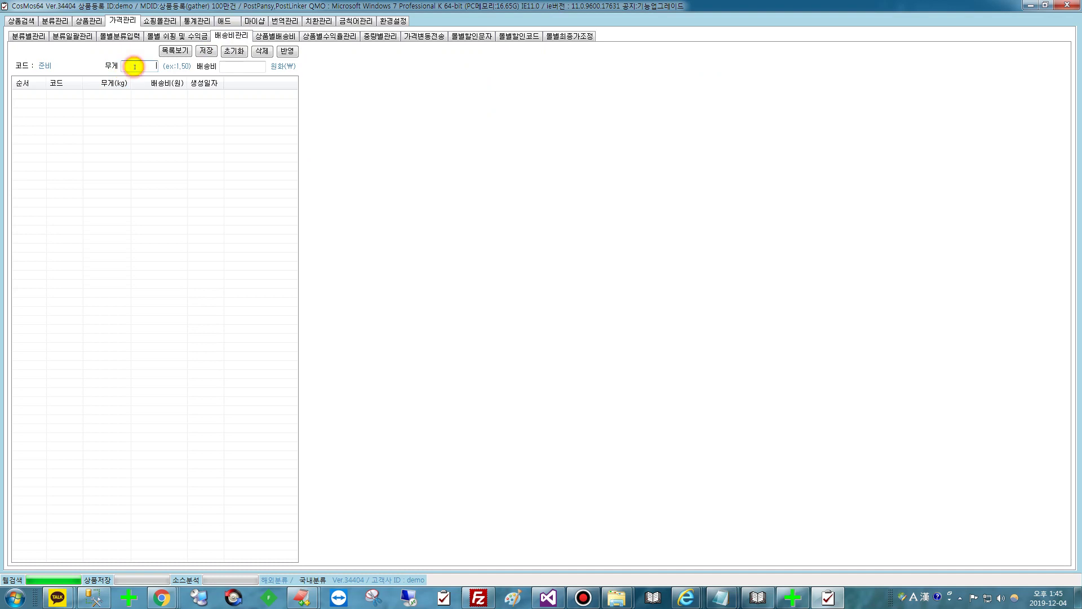
text(1)
click(233, 66)
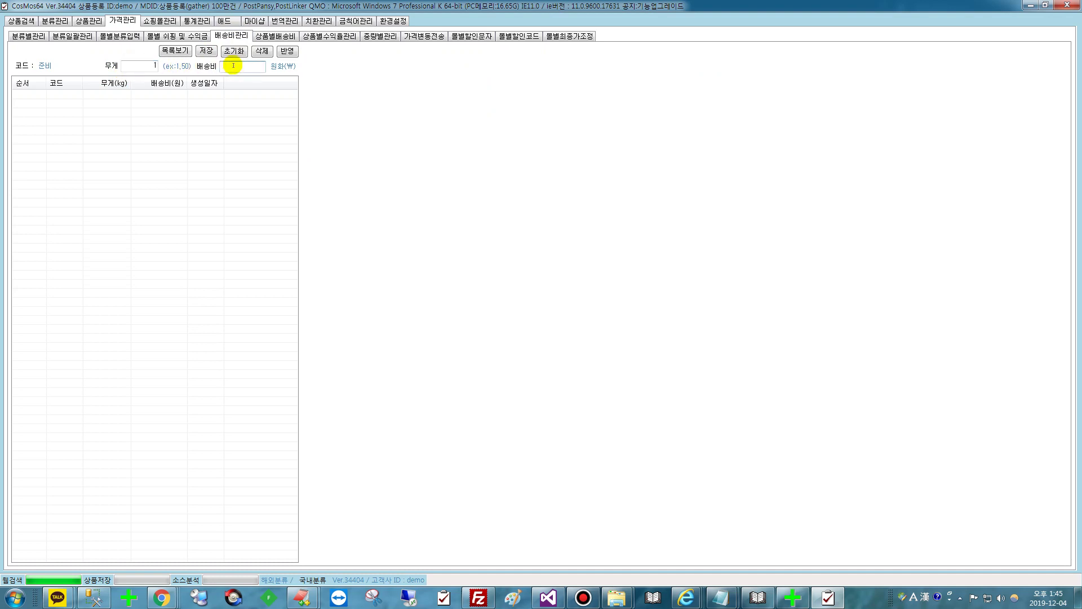
text(6500)
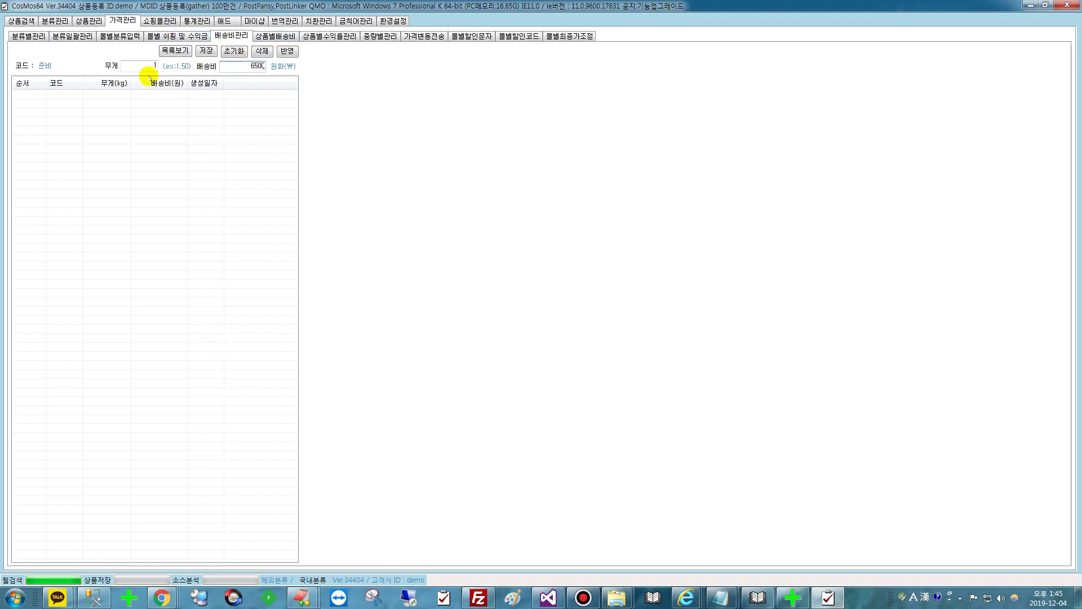
click(139, 94)
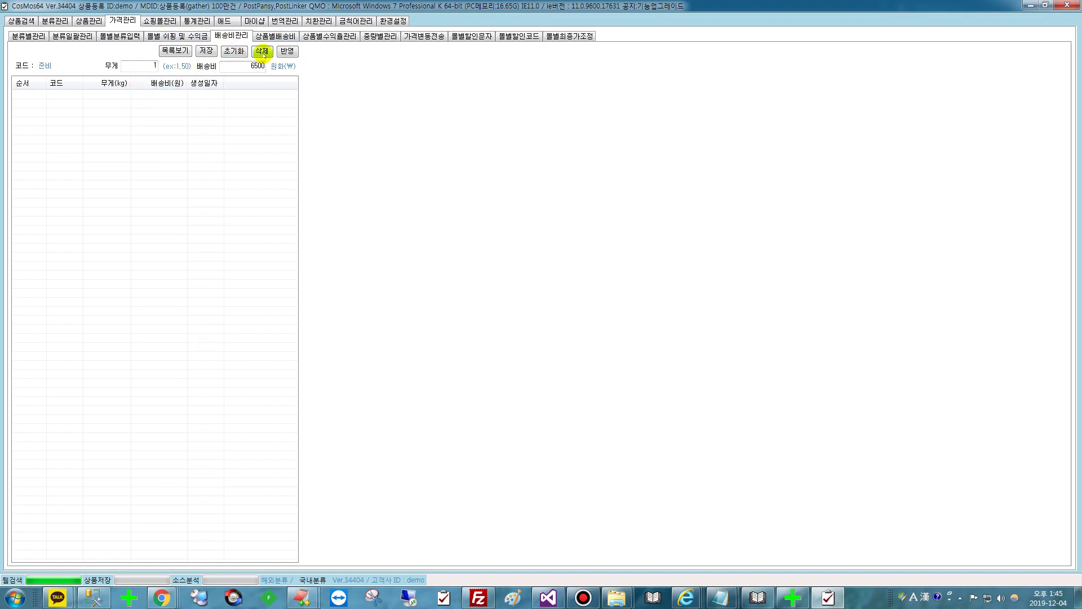
drag(249, 65, 265, 66)
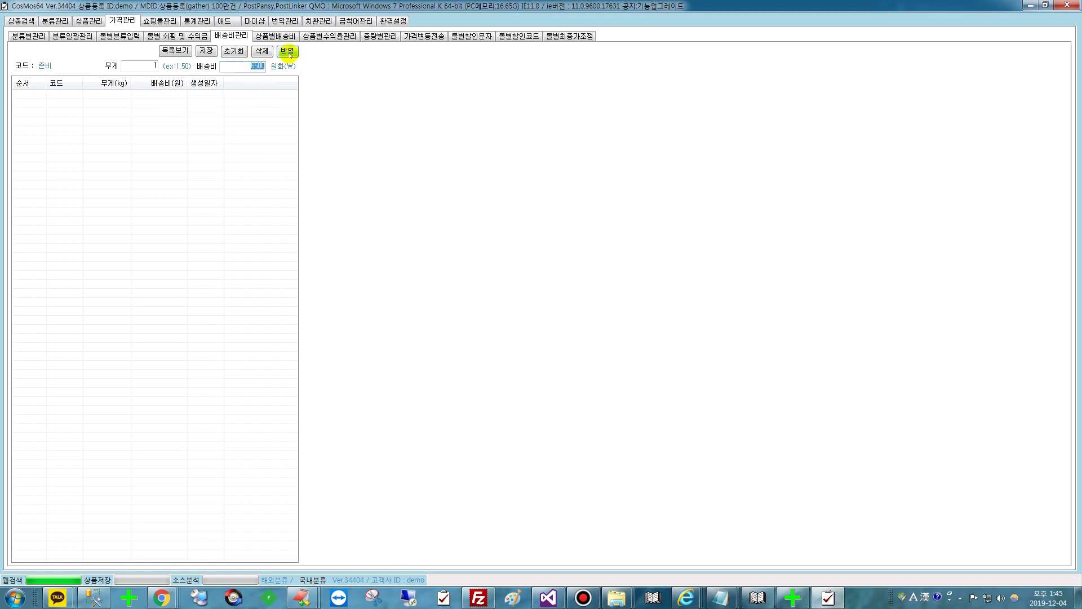
- Return to 분류별관리 and examine the loaded category's weight, 배송비, 수익률, 관세율 and 달러관세기준 values
click(28, 37)
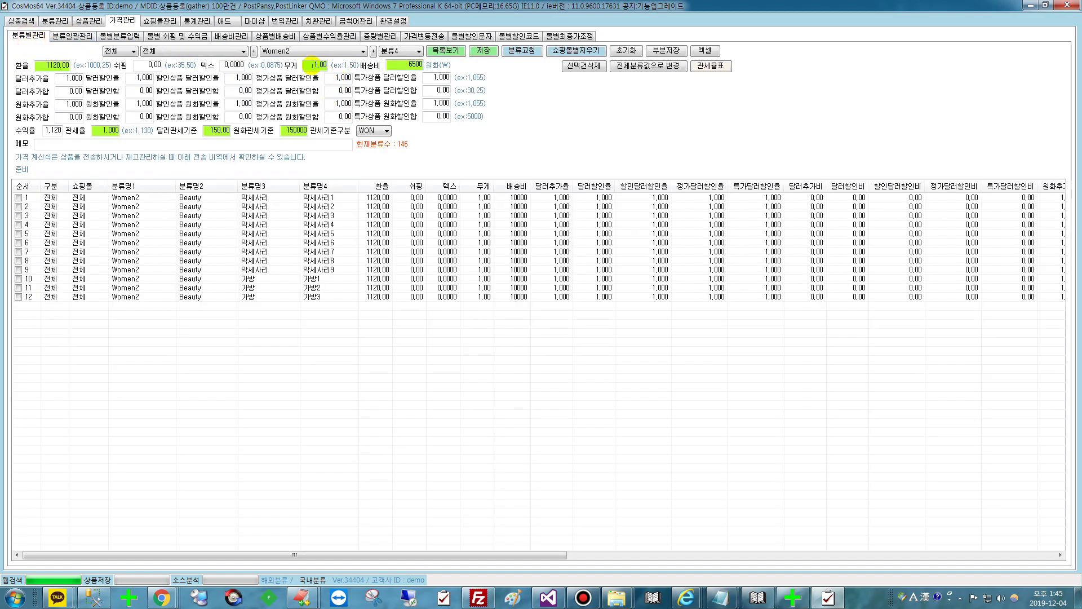
drag(314, 65, 329, 65)
drag(406, 64, 424, 64)
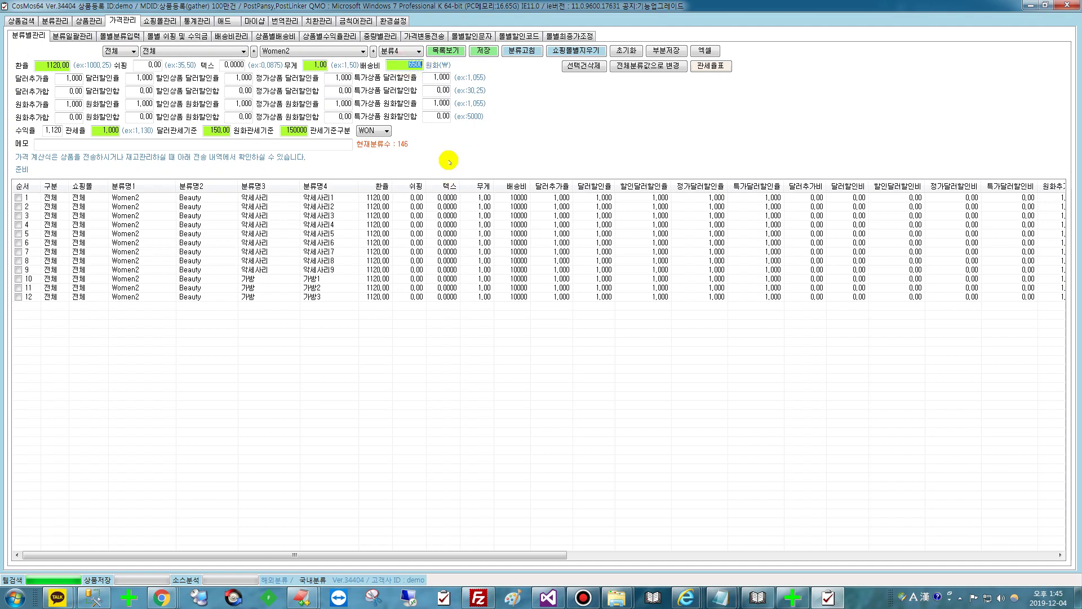
drag(314, 65, 328, 64)
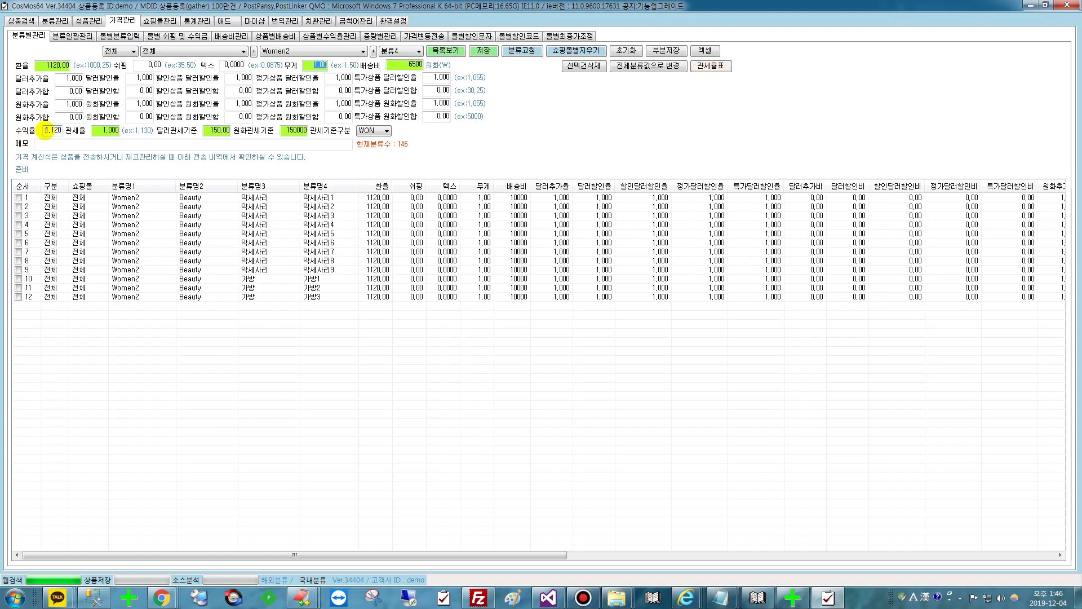
drag(46, 131, 121, 133)
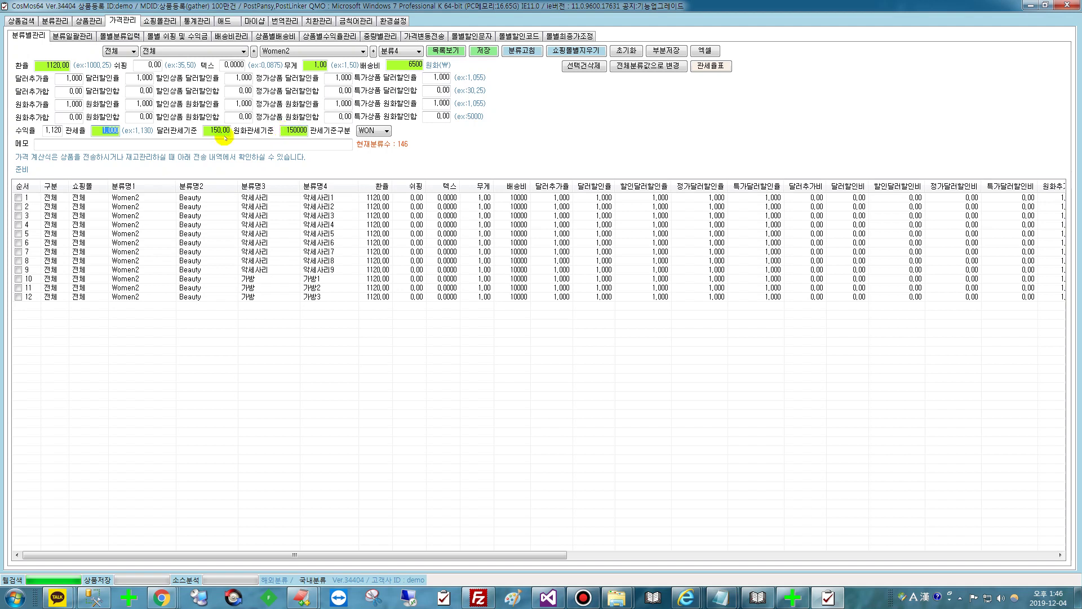
click(208, 132)
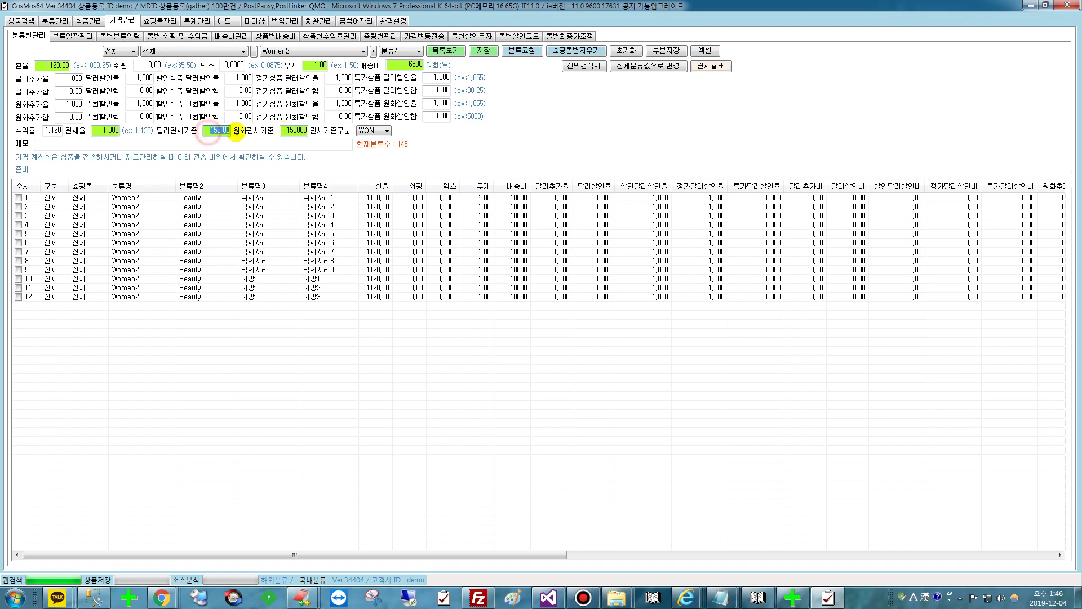
- Switch the tariff basis (관세기준구분) to $, back to WON, and finally to $, checking the dollar and won thresholds
click(369, 131)
click(365, 140)
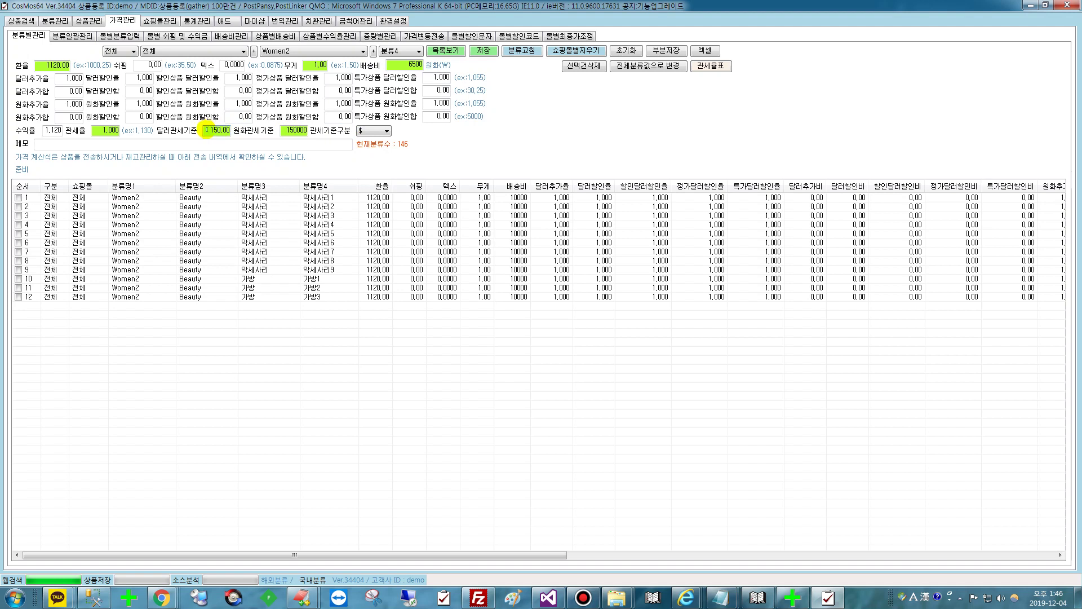
click(217, 131)
click(369, 130)
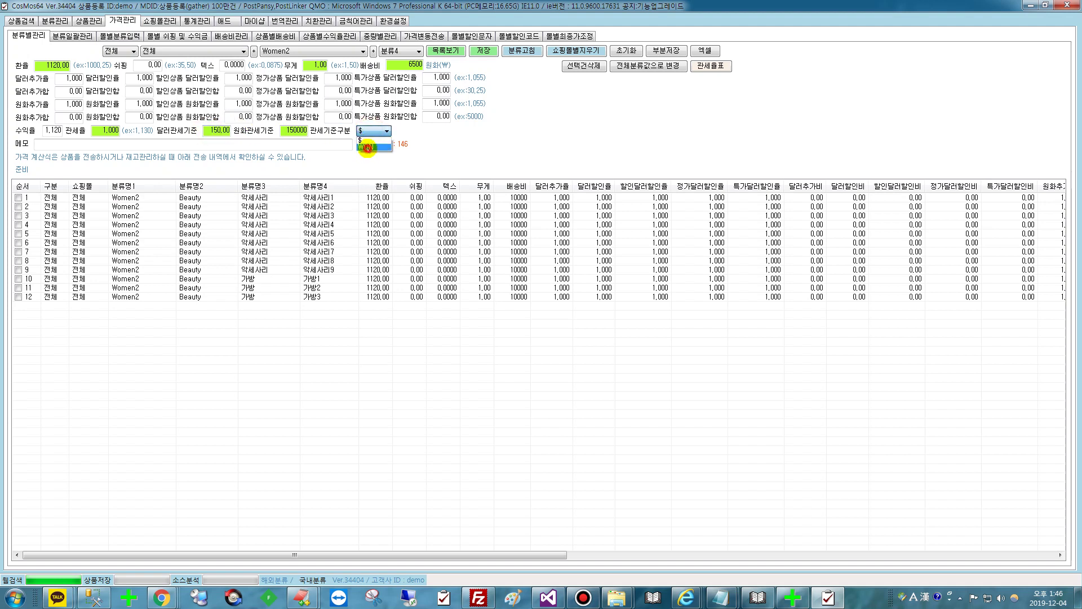
click(367, 149)
click(293, 131)
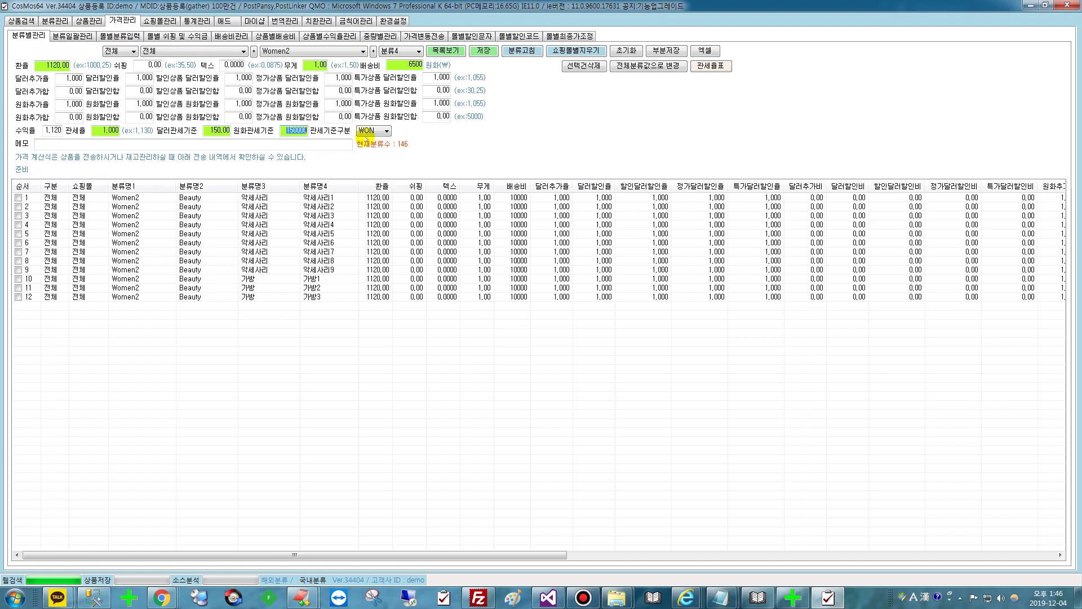
click(372, 132)
click(368, 139)
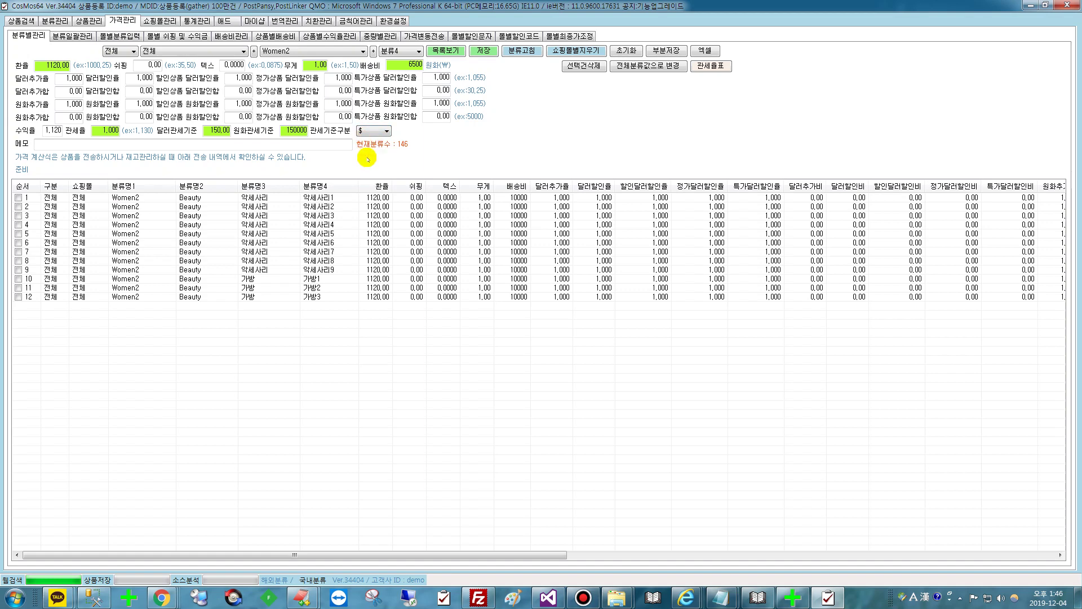
- Check the tariff columns of the category list, set 원화관세기준 to 0 and switch 관세기준구분 to WON
drag(309, 556, 801, 556)
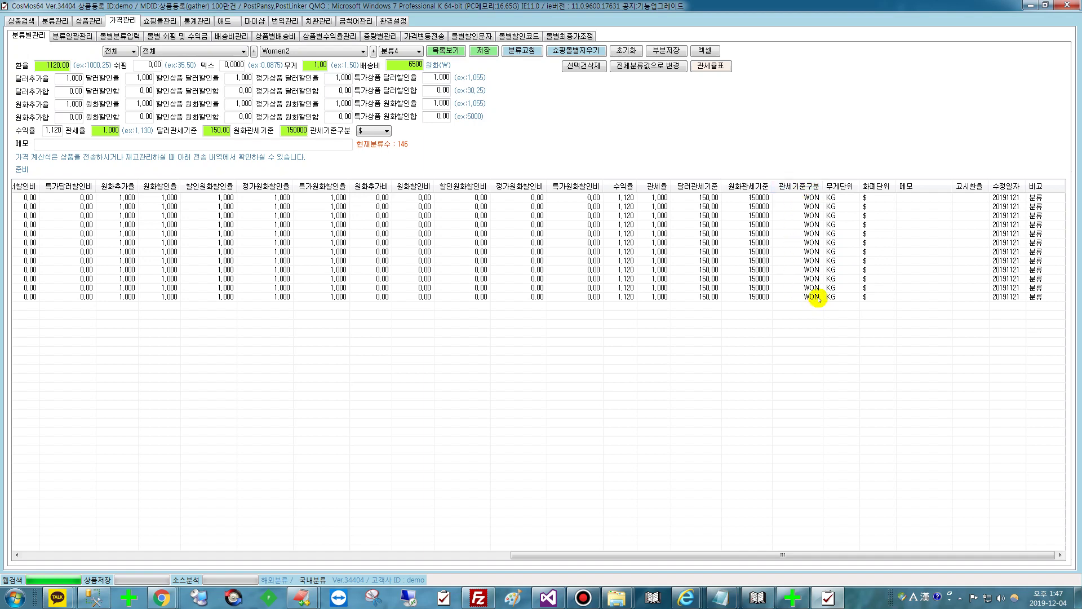
double_click(287, 130)
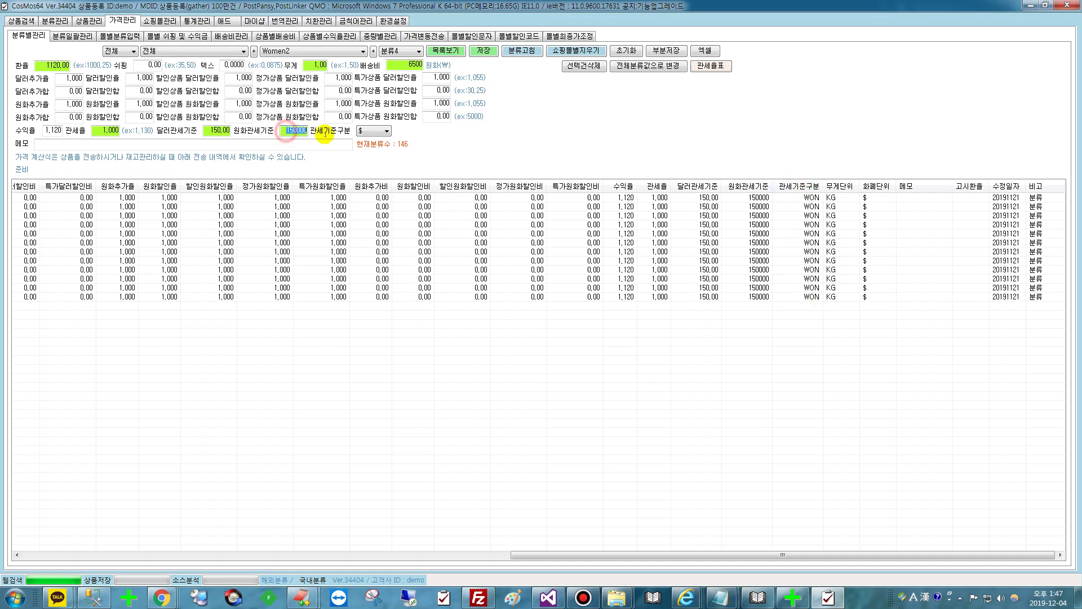
click(546, 557)
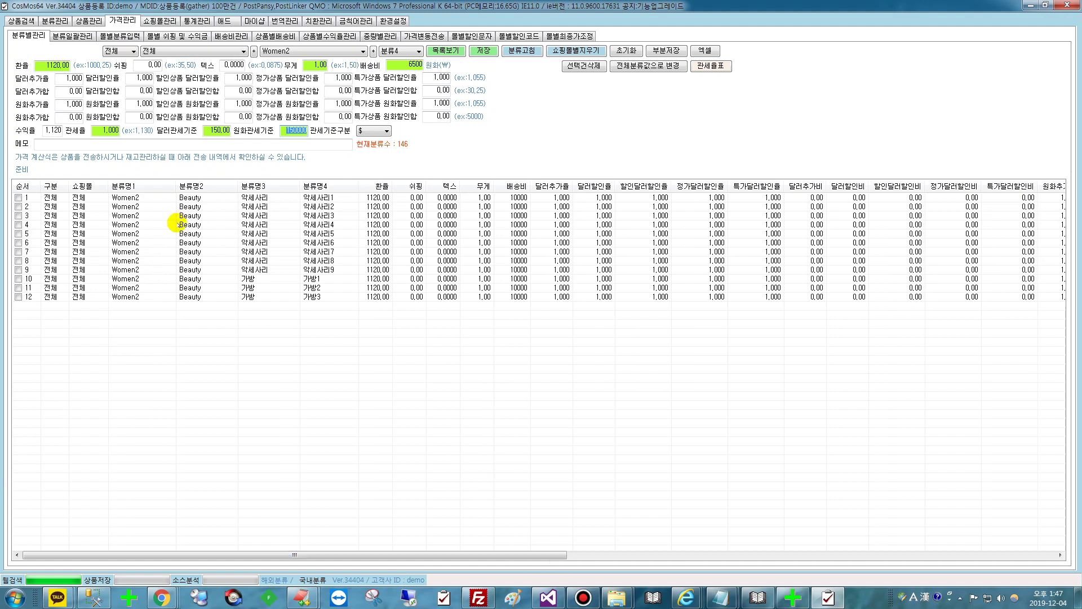
text(0)
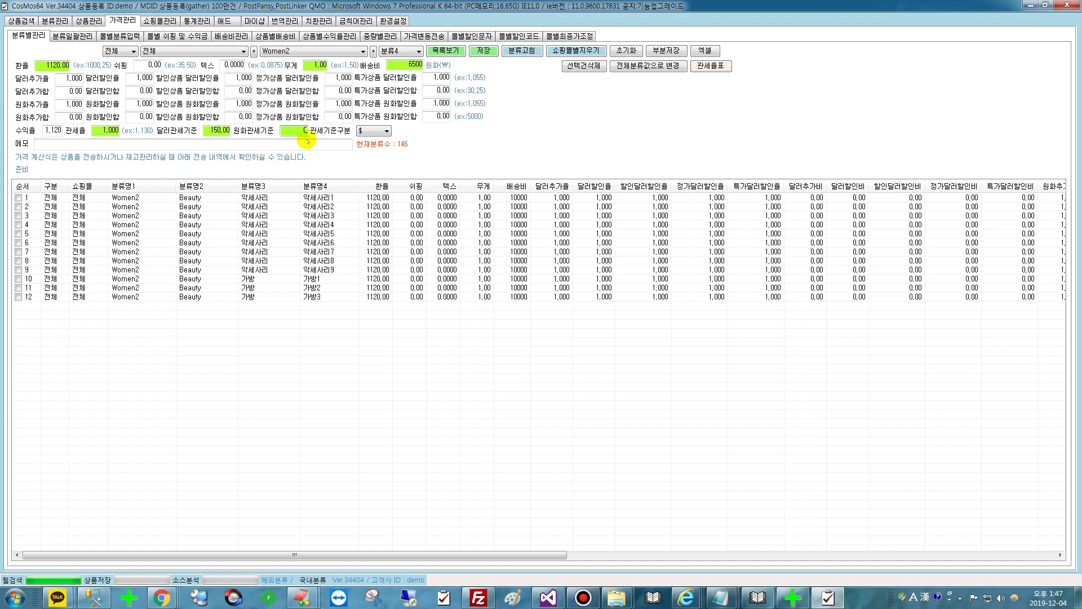
click(372, 132)
click(367, 131)
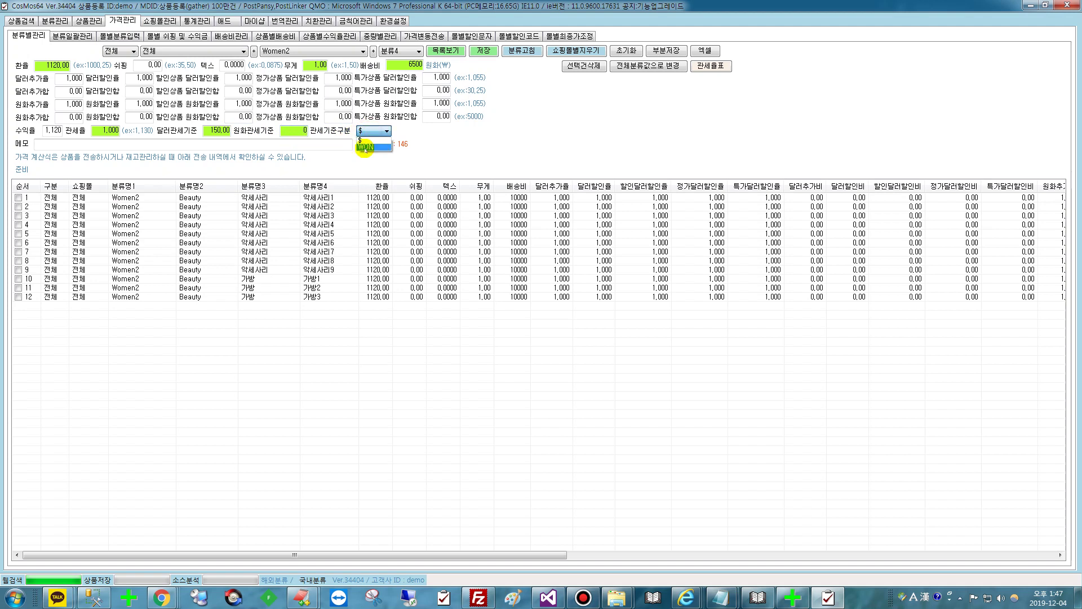
click(368, 142)
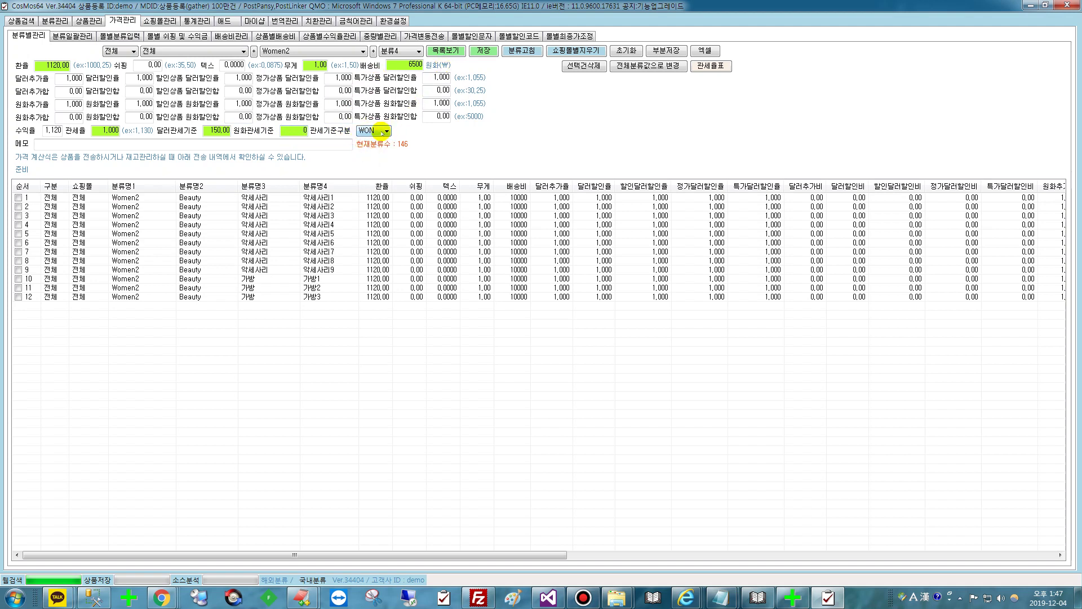
- Set the category's 관세율 to 1.13
double_click(305, 132)
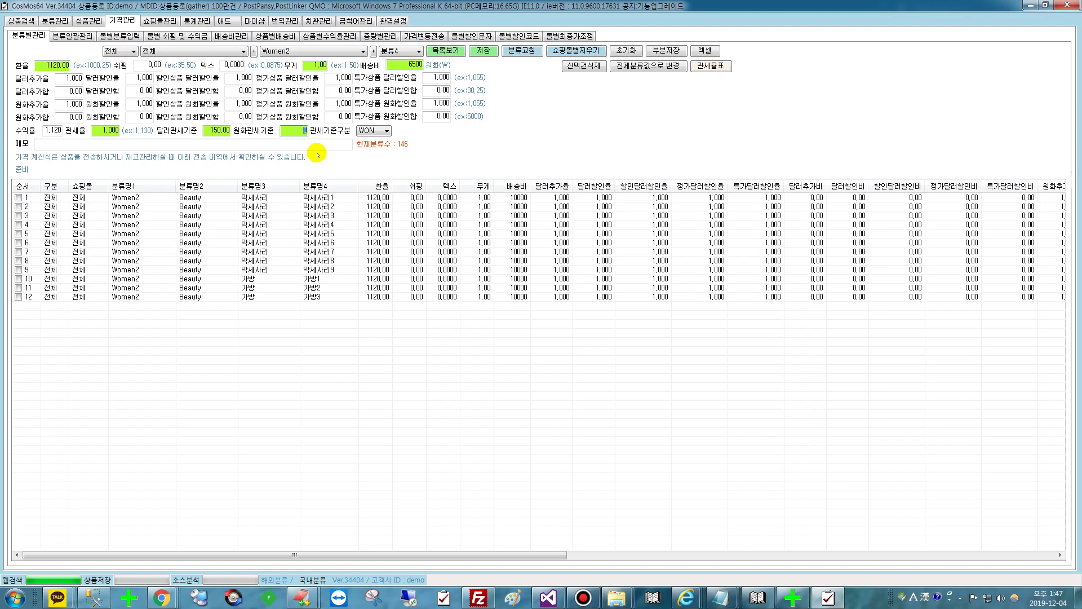
click(108, 131)
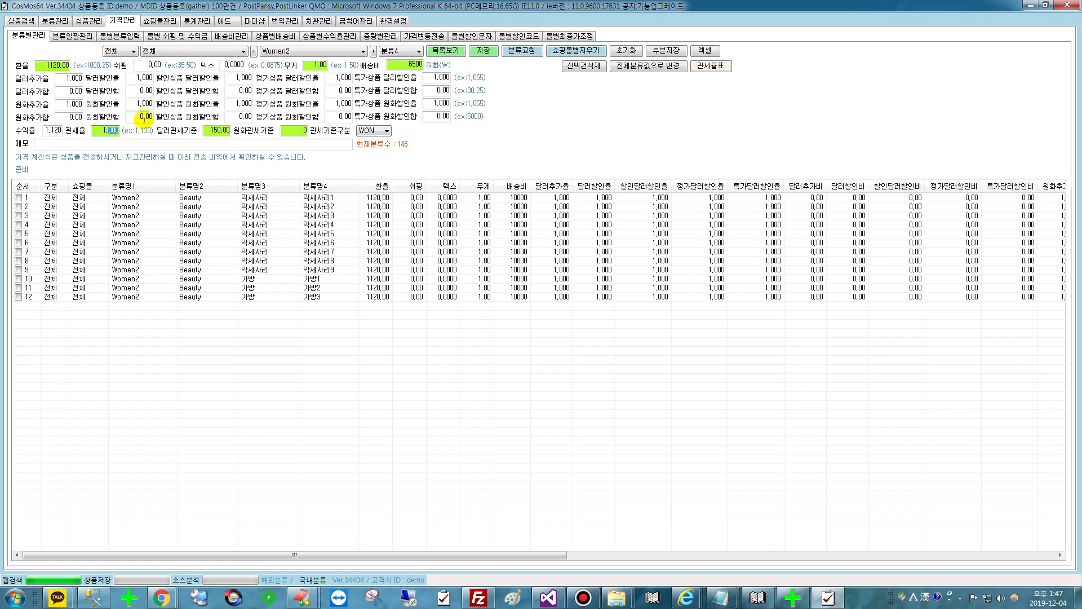
text(1.13)
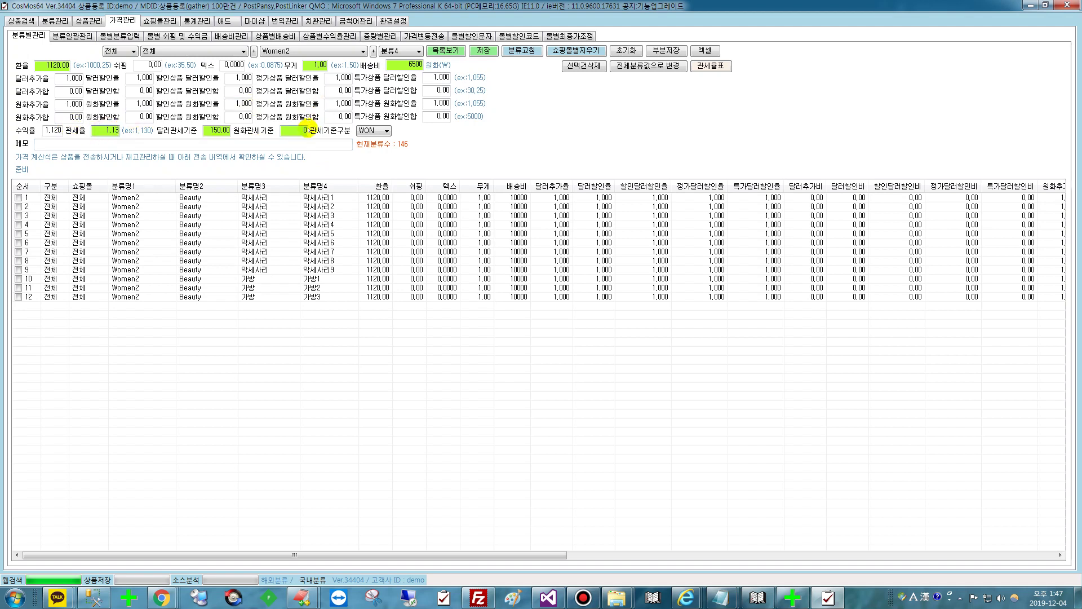
- Set 원화관세기준 to 1500000 and switch 관세기준구분 to $
click(294, 130)
text(1500000)
click(372, 130)
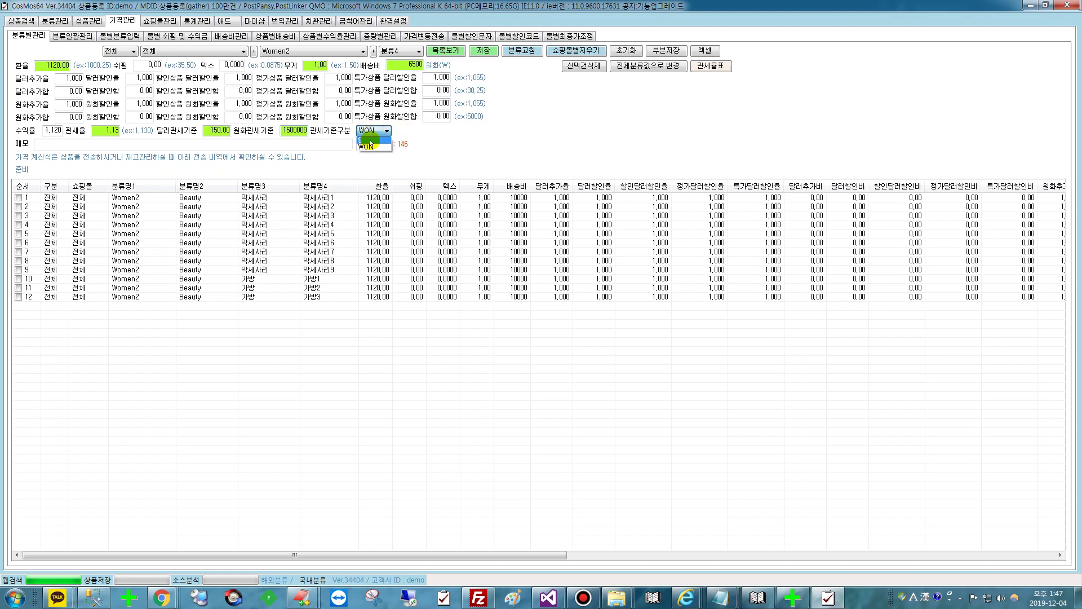
click(369, 139)
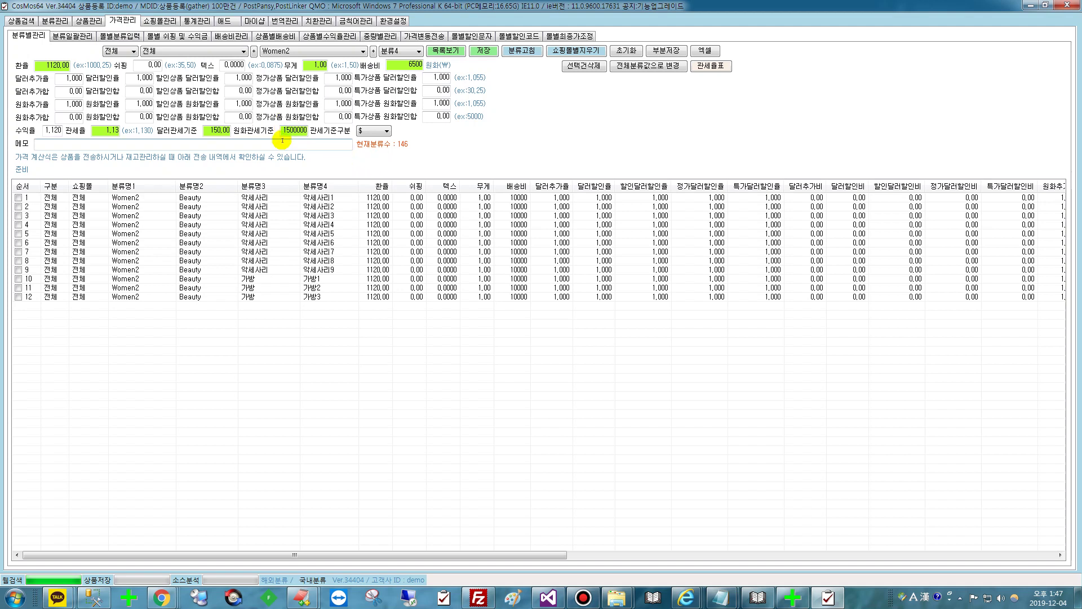
- Set the category's 관세율 to 1 and select the 달러관세기준 value
drag(104, 137, 125, 134)
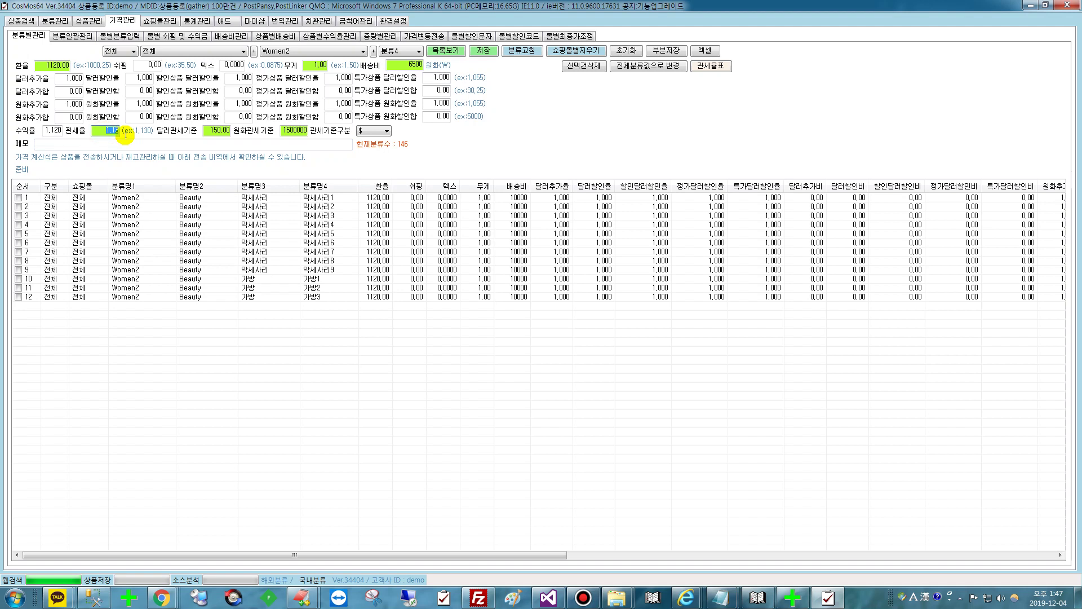
text(1)
click(217, 130)
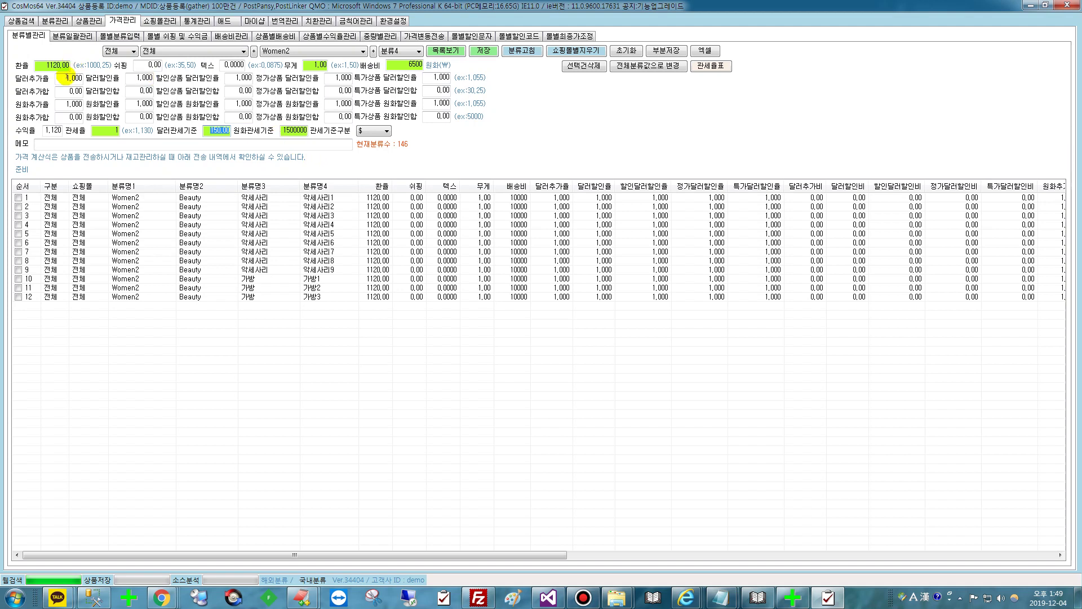
- Set 달러추가율 to 1.1 and 달러할인율 to 0.8
click(74, 78)
drag(73, 78, 85, 79)
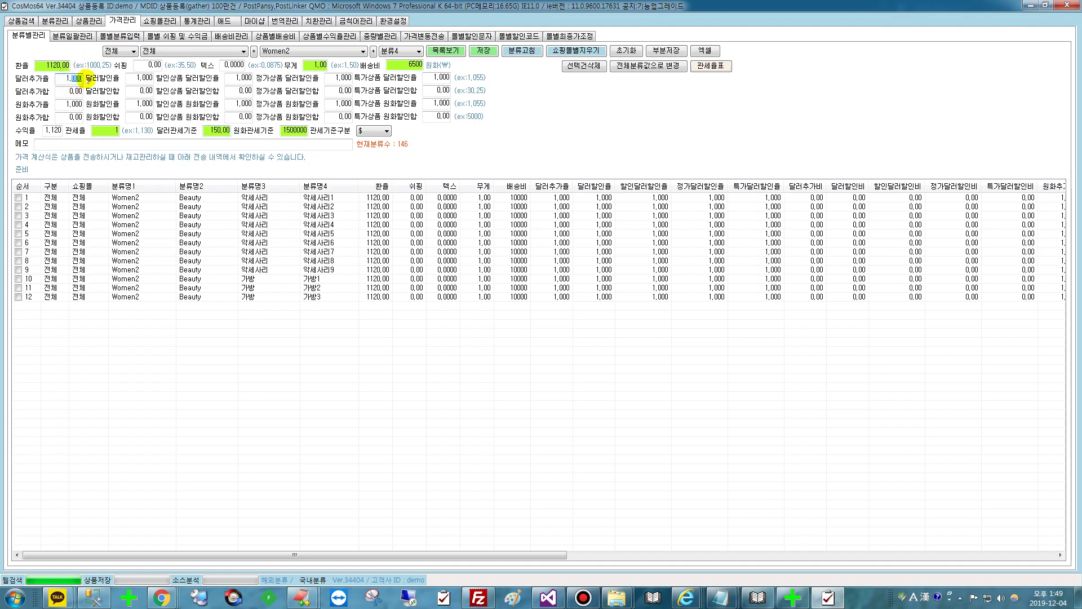
text(1.1)
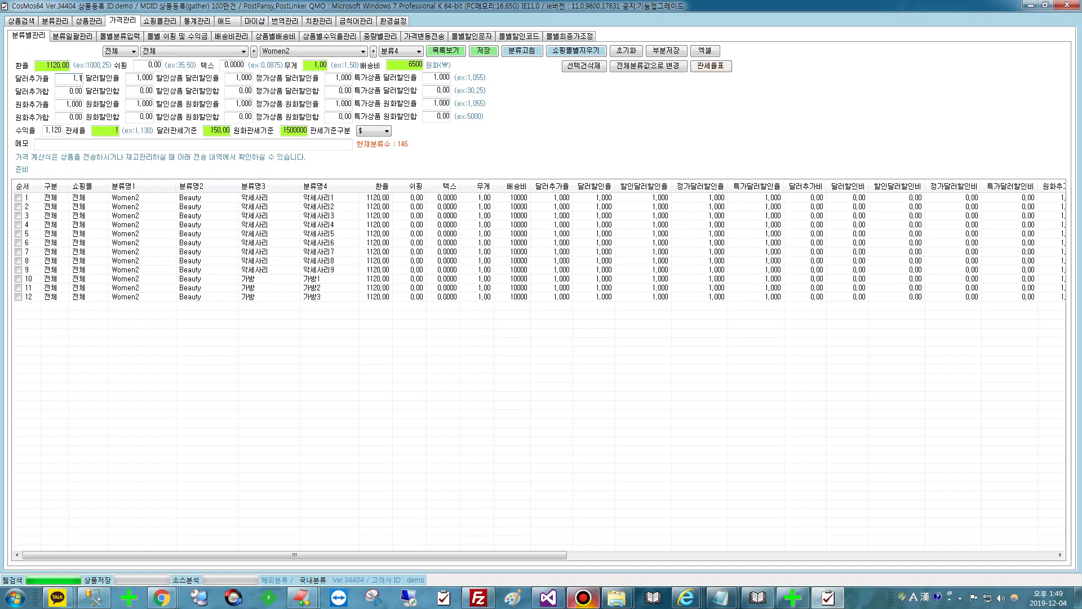
click(584, 597)
click(438, 453)
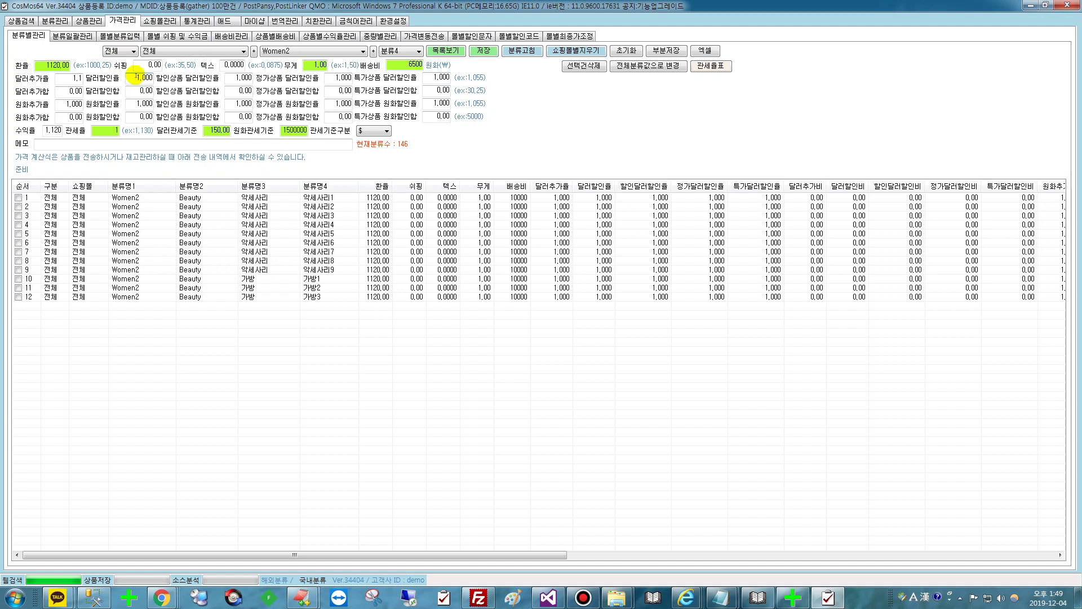
drag(137, 78, 160, 83)
text(0.8)
drag(139, 78, 162, 89)
- Set 할인상품 달러할인율 to 0.9 and 정가상품 달러할인율 to 0.95
click(235, 78)
drag(235, 77, 252, 78)
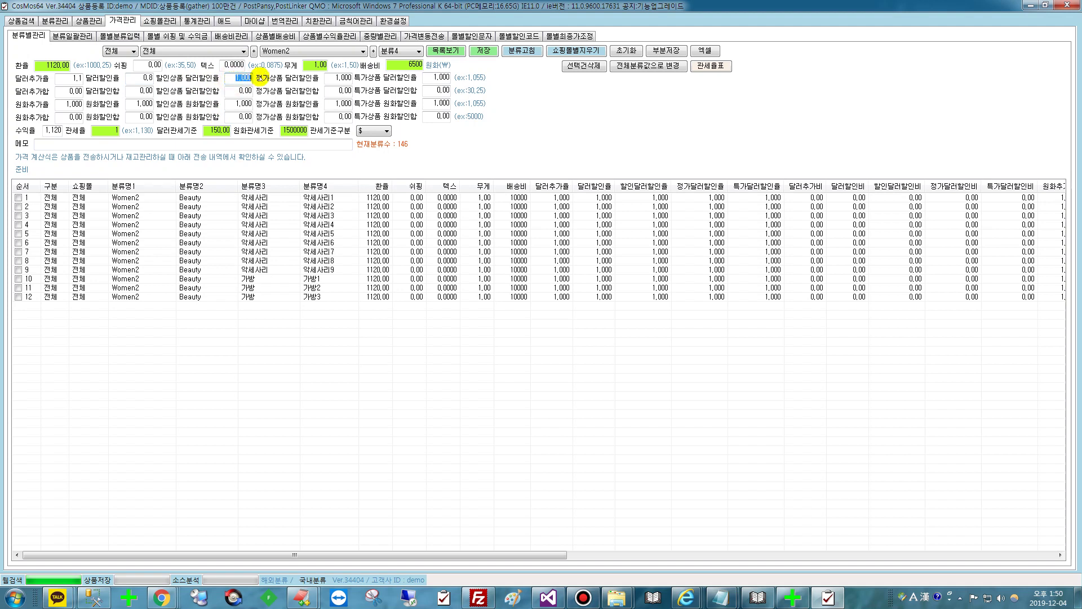
text(0.9)
click(337, 78)
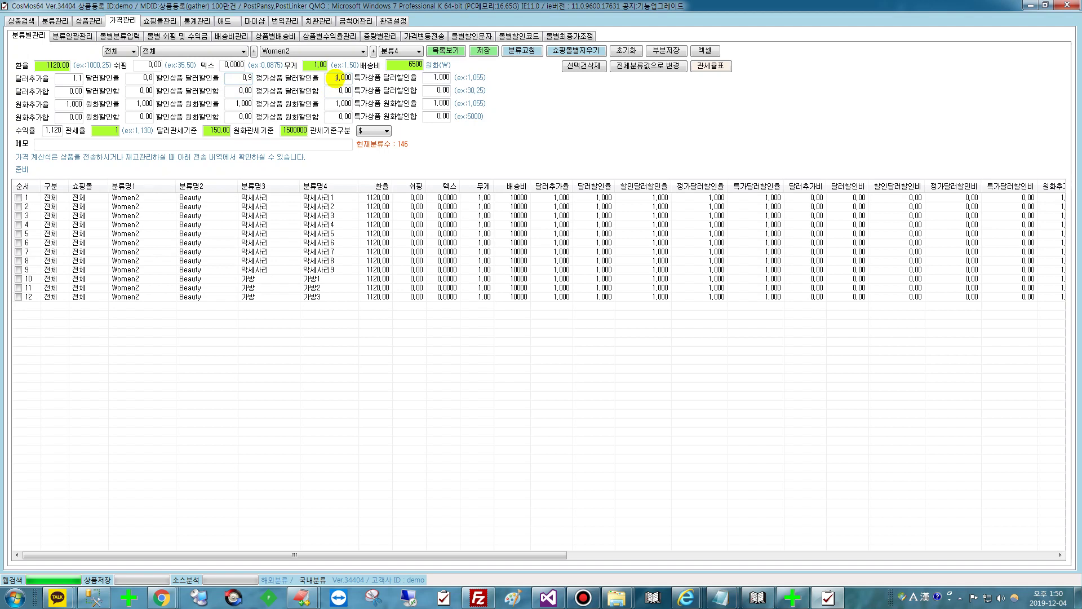
drag(332, 78, 355, 78)
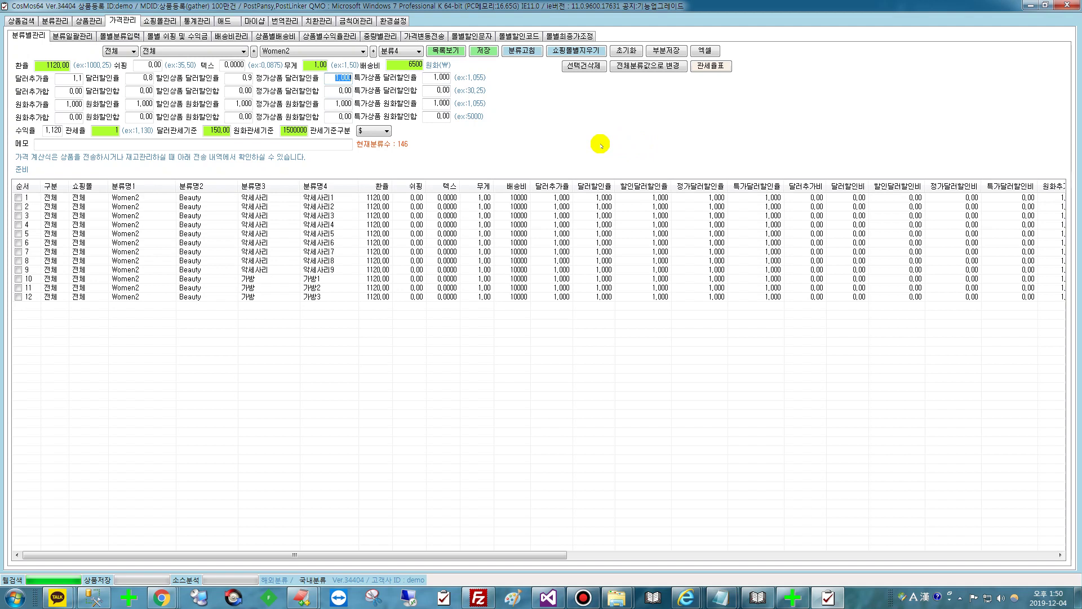
text(0.95)
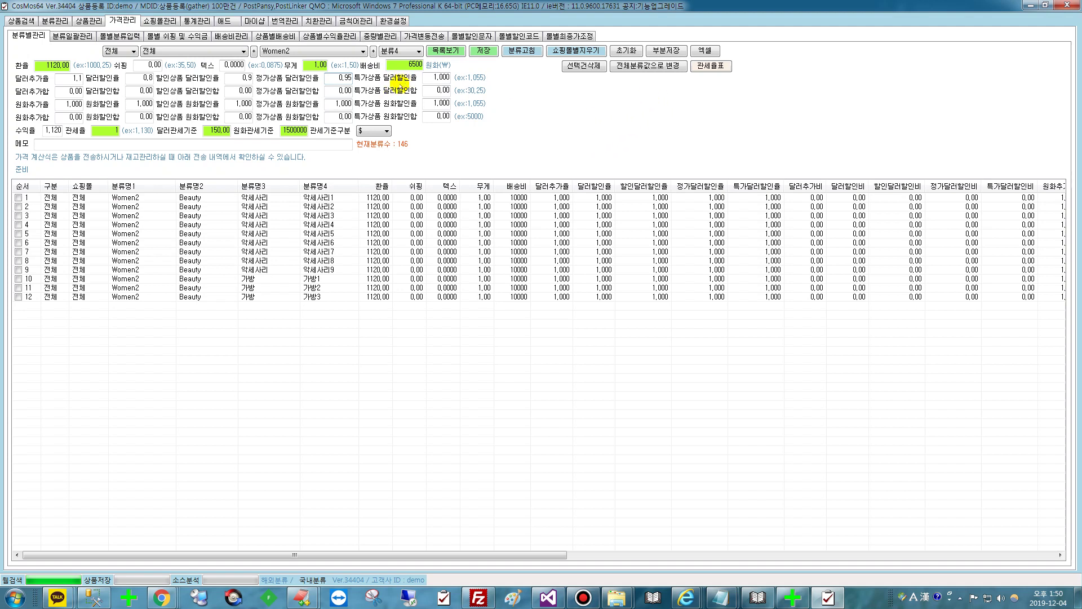
click(436, 77)
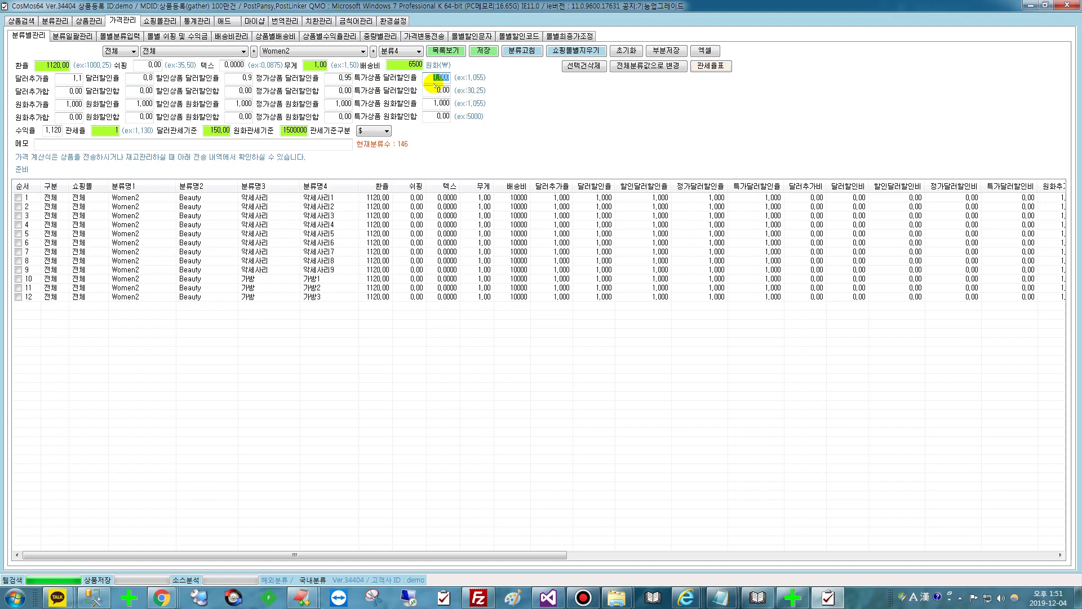
- Set the fixed dollar adjustments, with 달러추가합 at 5 and 달러할인합 at -10
click(76, 91)
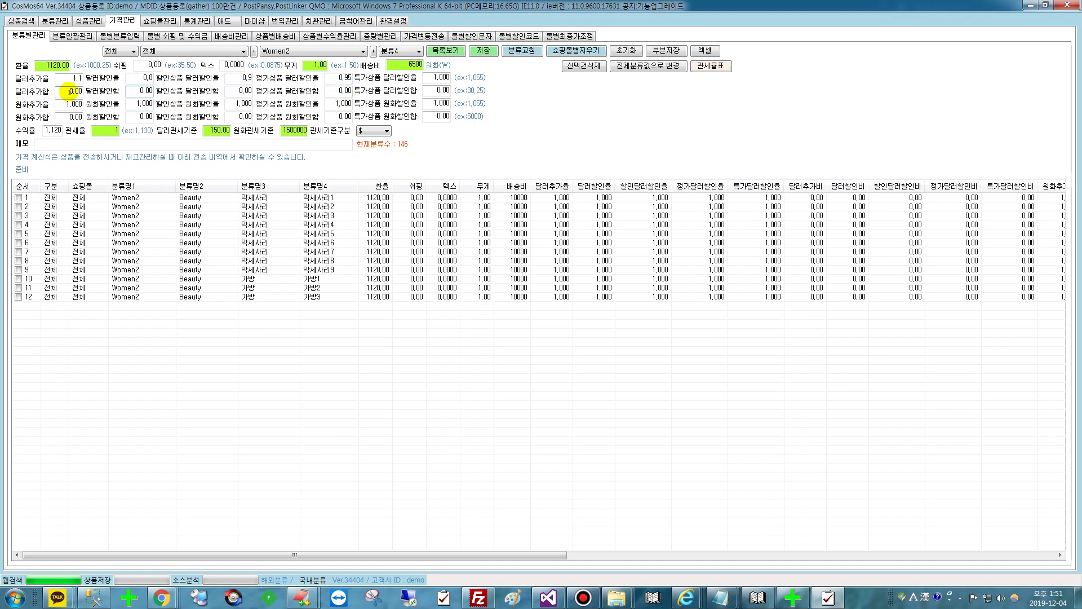
click(68, 92)
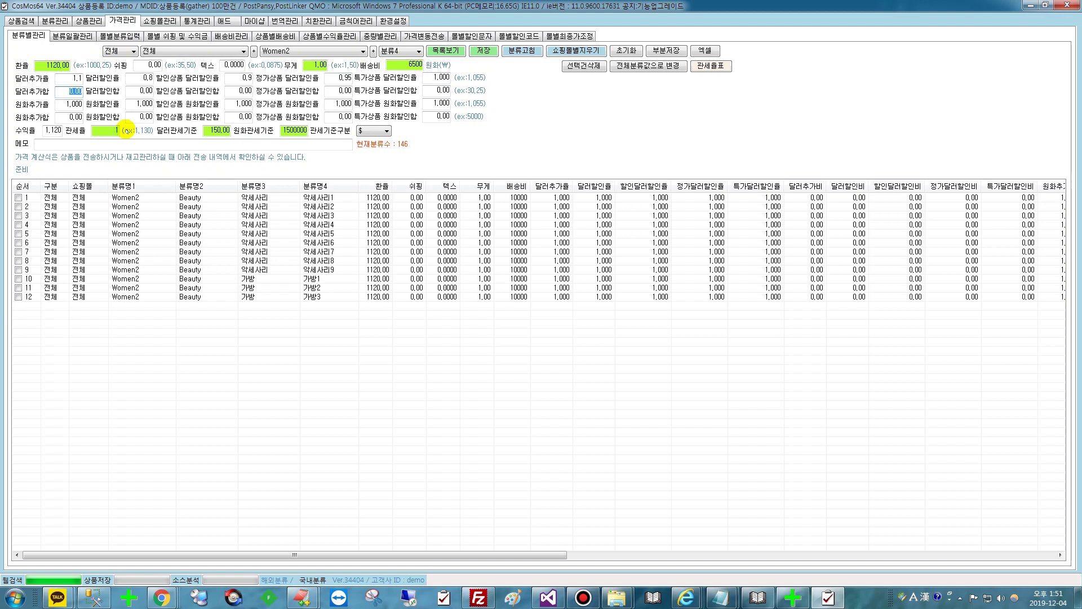
text(5)
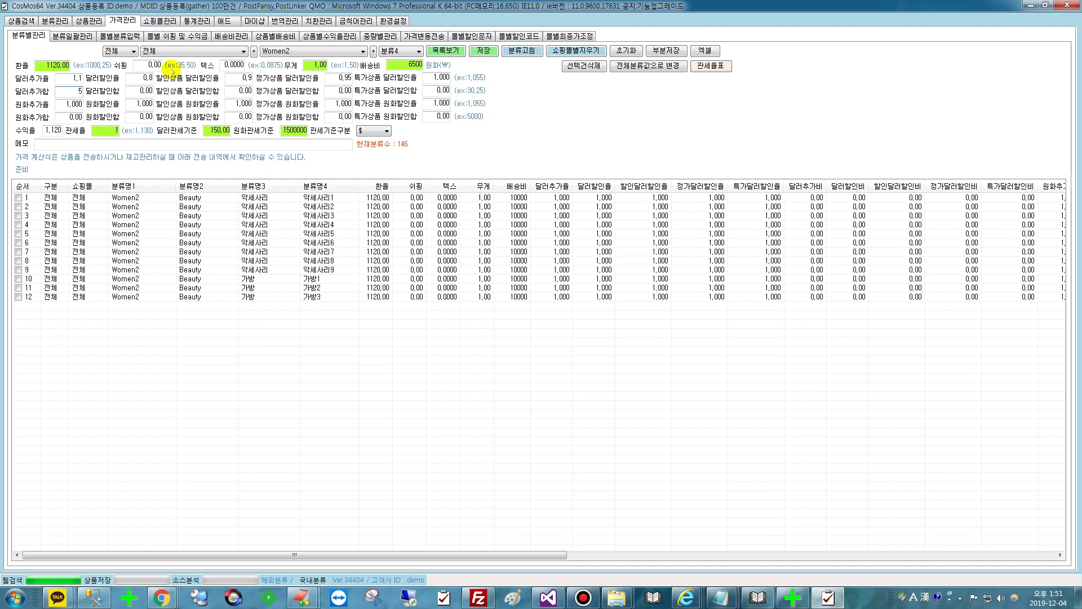
click(143, 91)
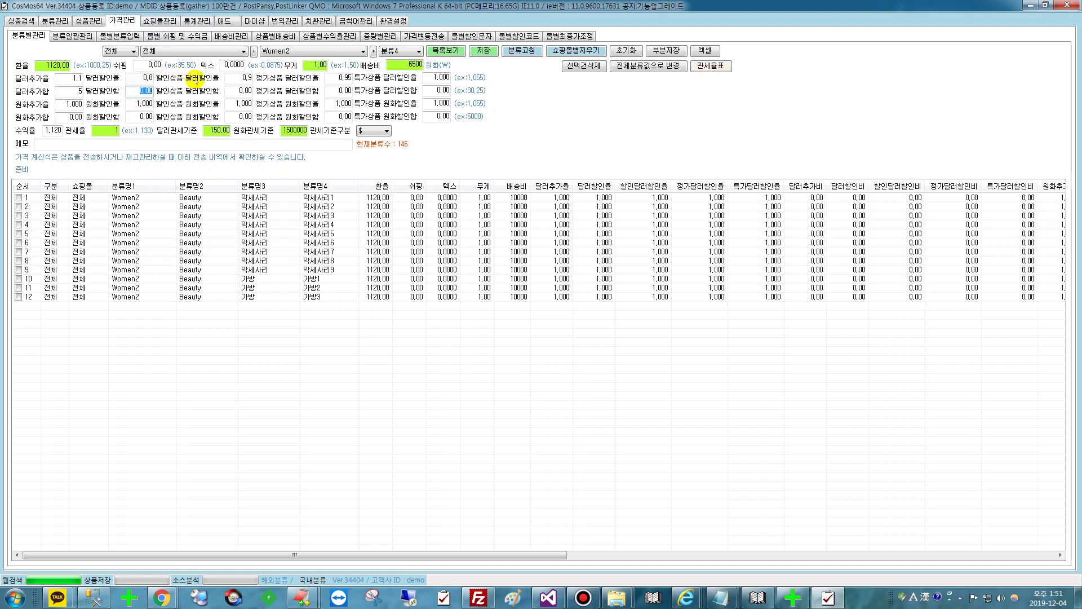
text(-10)
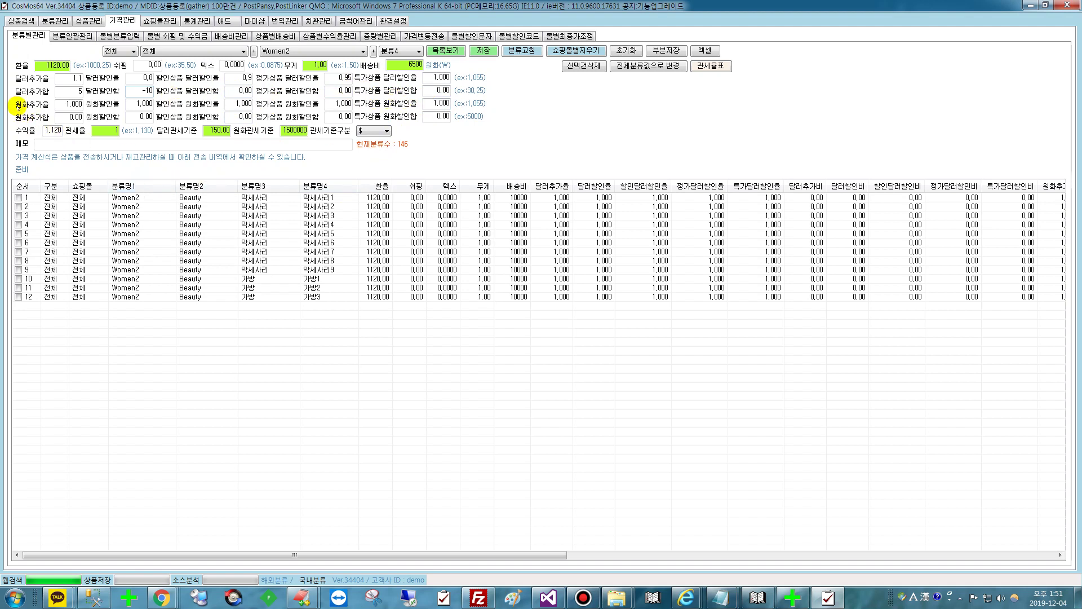
- Set 원화추가율 to 1.1 and 원화추가합 to 5000
click(64, 105)
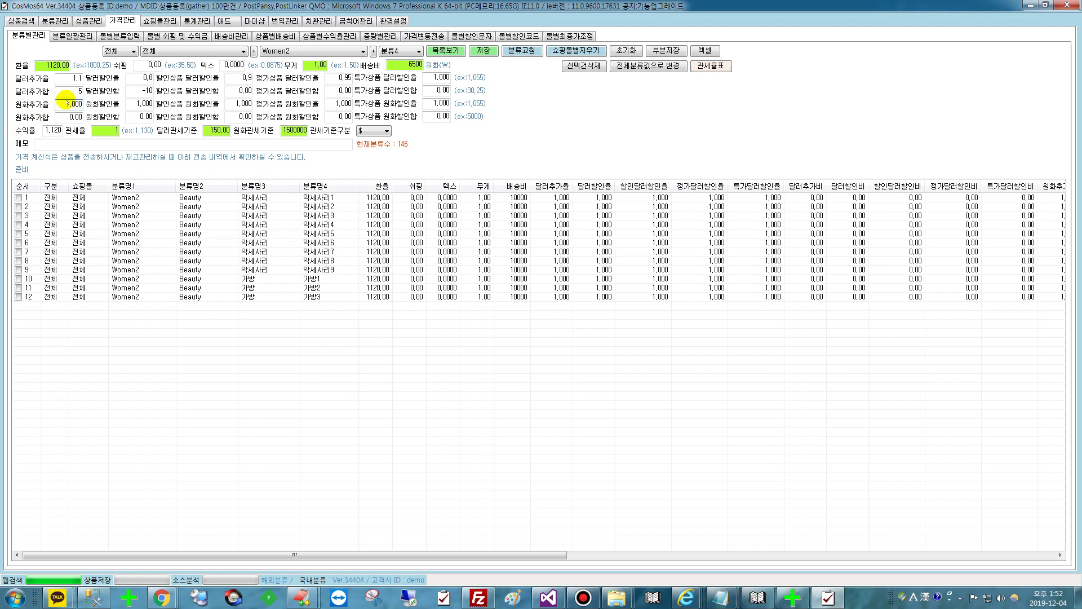
drag(66, 104, 84, 105)
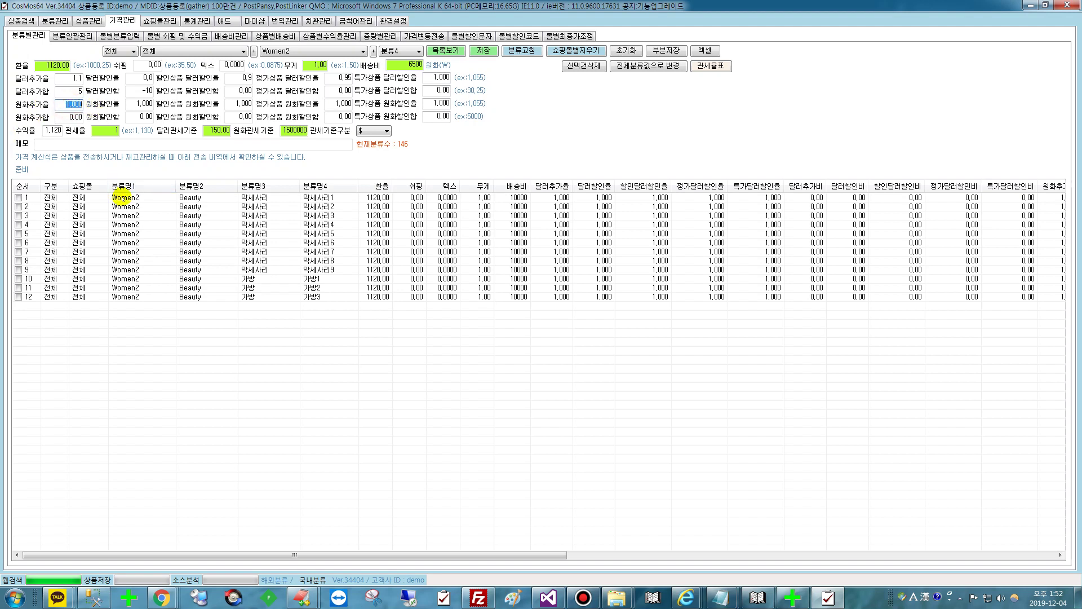
text(5)
key(BackSpace)
key(BackSpace)
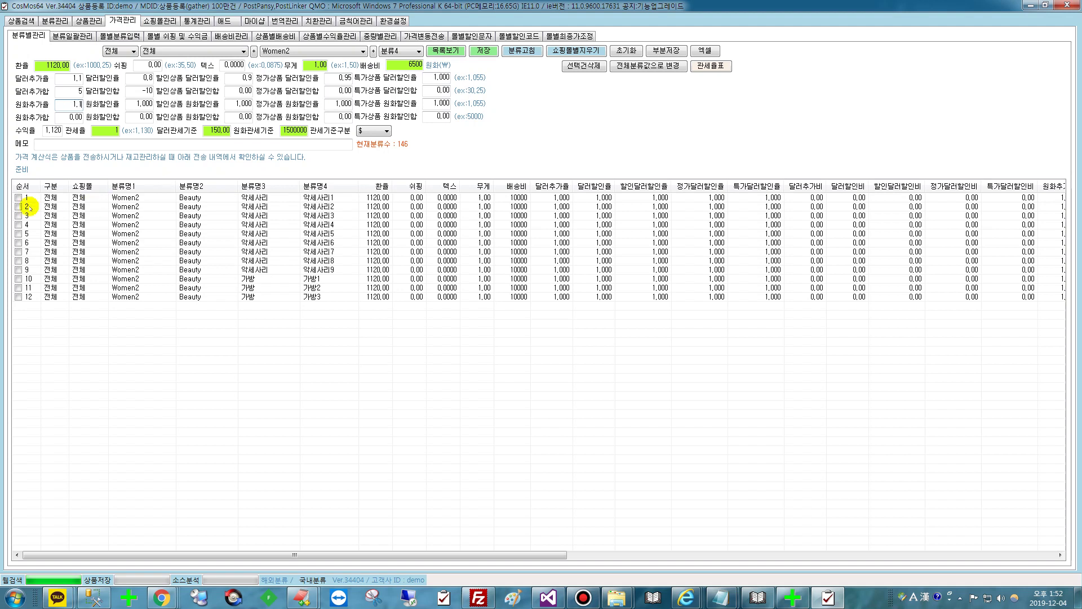
mouse_move(71, 104)
mouse_down()
mouse_move(85, 107)
mouse_move(82, 118)
mouse_up()
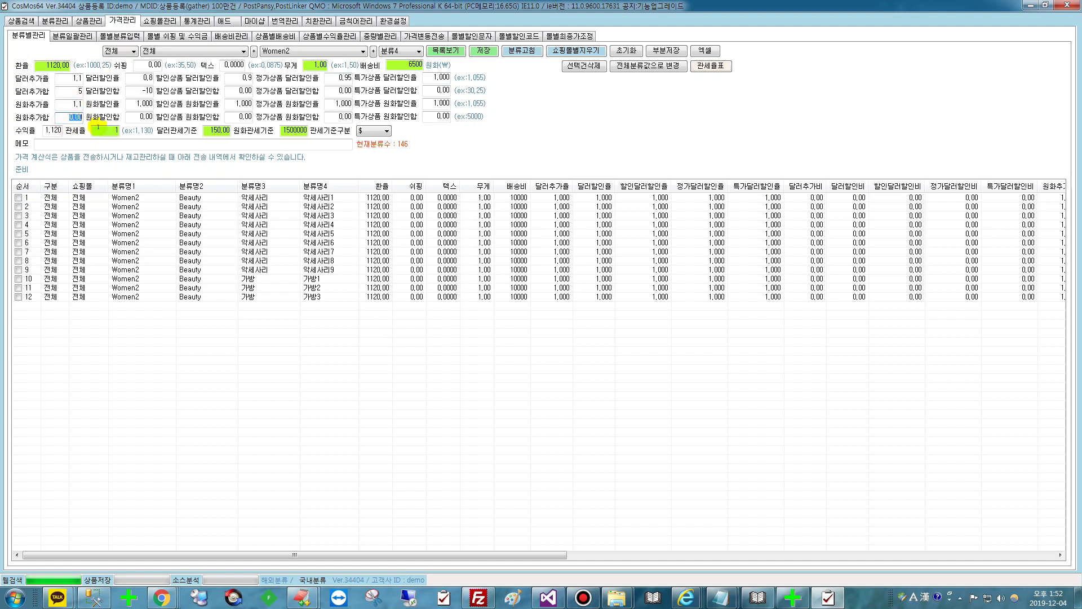
text(50)
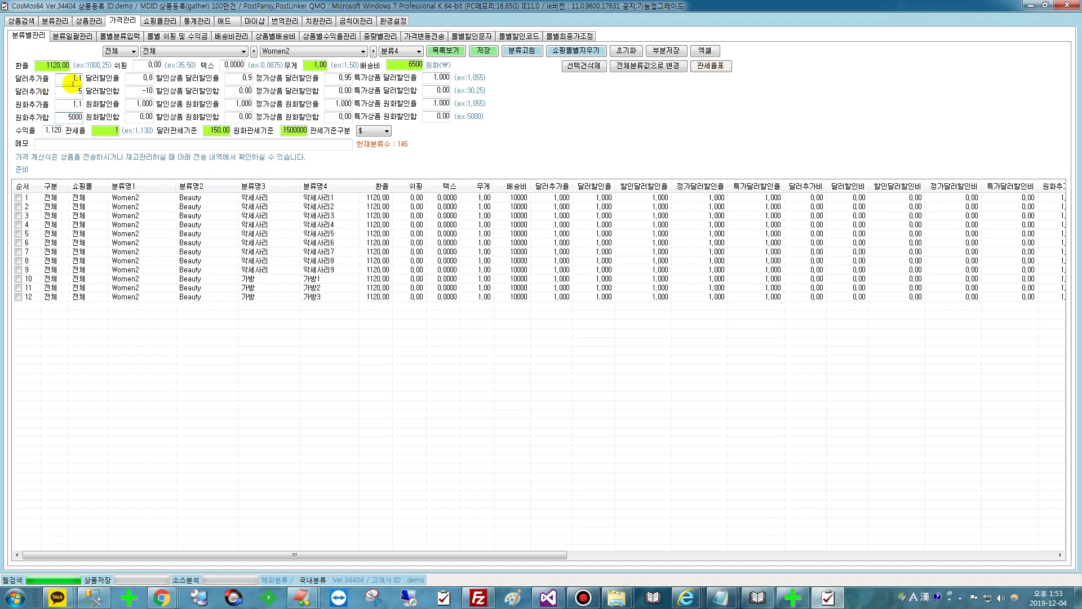
- Reset 달러추가합 and 달러할인합 to 0
double_click(81, 91)
text(0)
double_click(141, 90)
text(0)
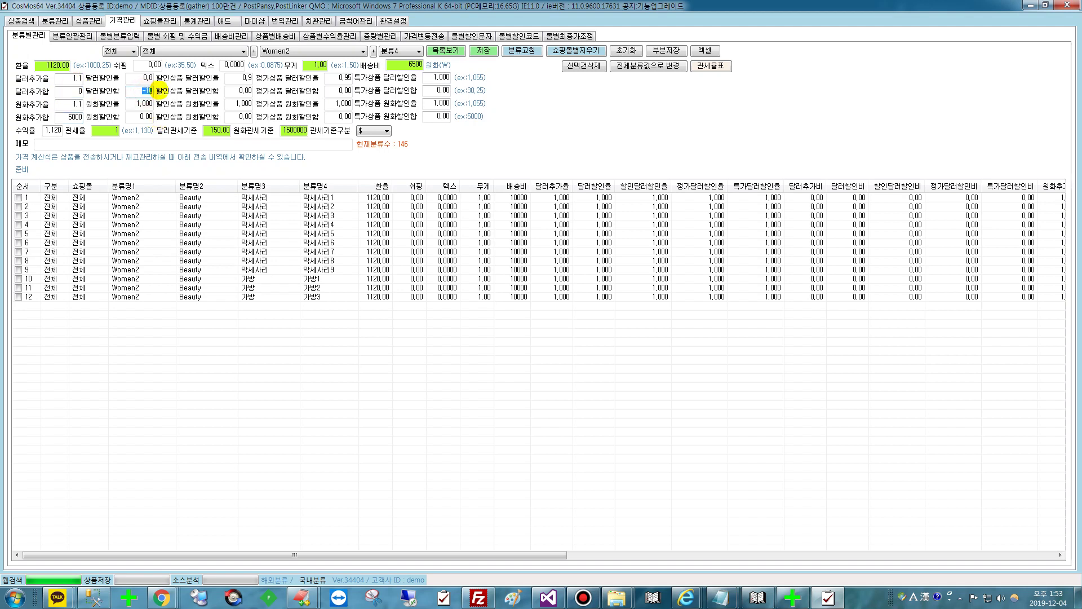
- Set 달러추가율 and 달러할인율 to 0
double_click(72, 77)
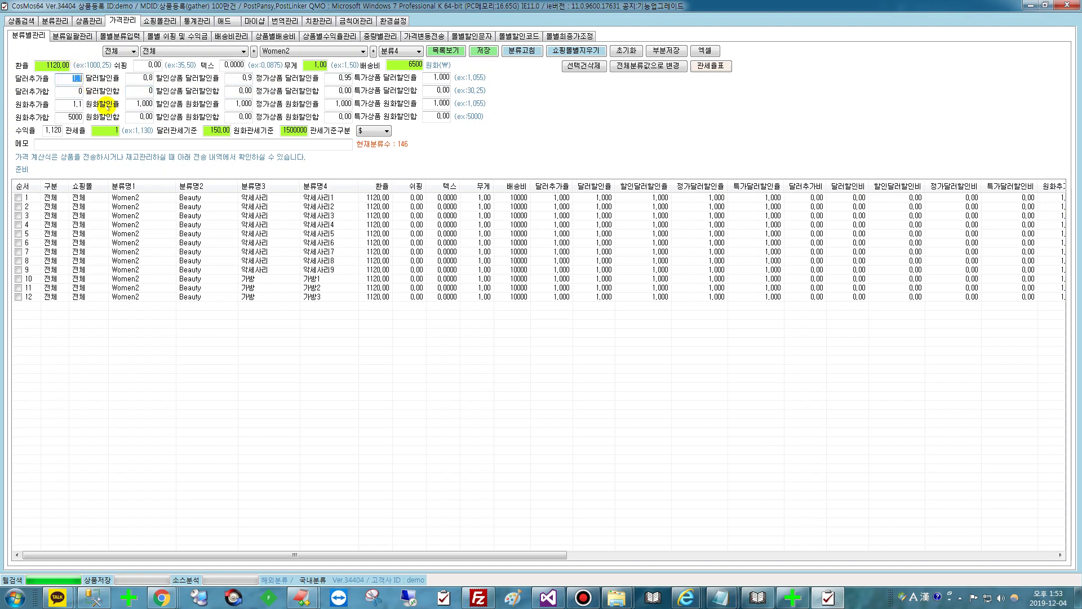
text(0)
double_click(142, 77)
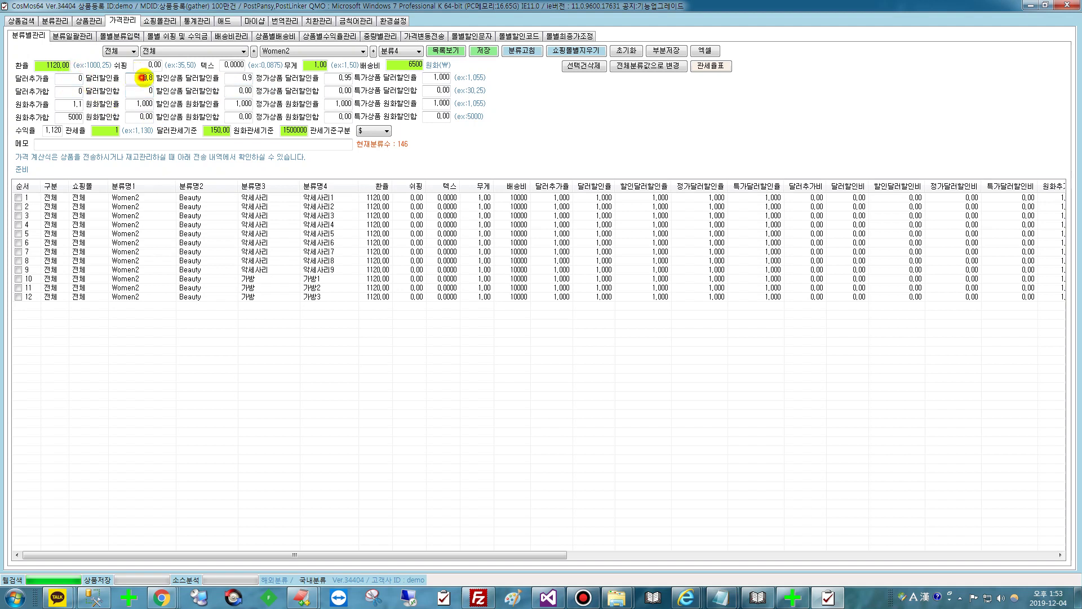
text(0)
double_click(243, 77)
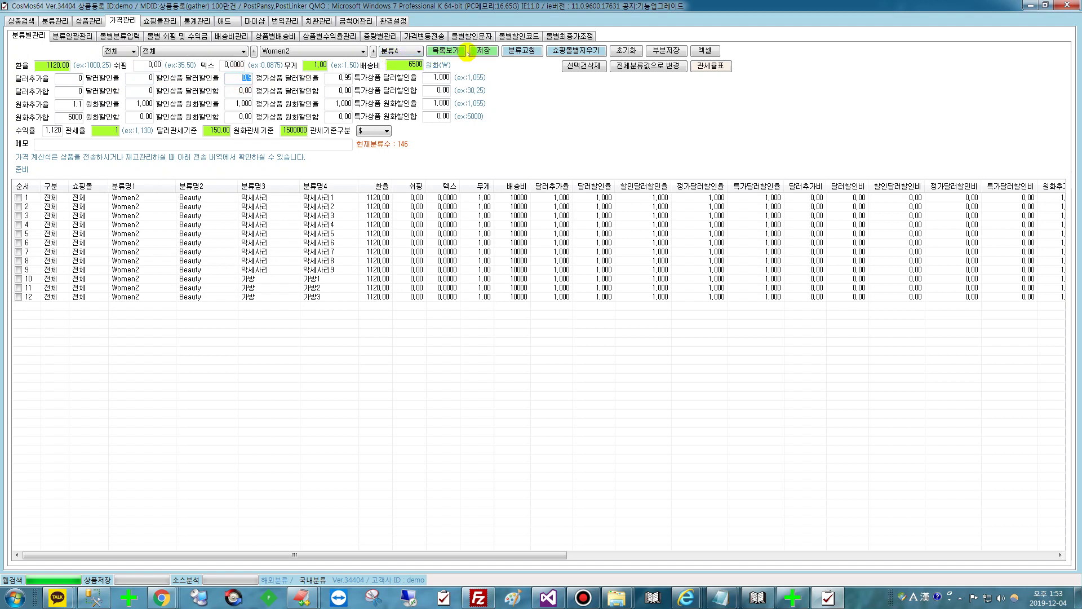
- Set 달러추가율, 달러할인율, 할인상품 달러할인율 and 정가상품 달러할인율 back to 1
double_click(79, 77)
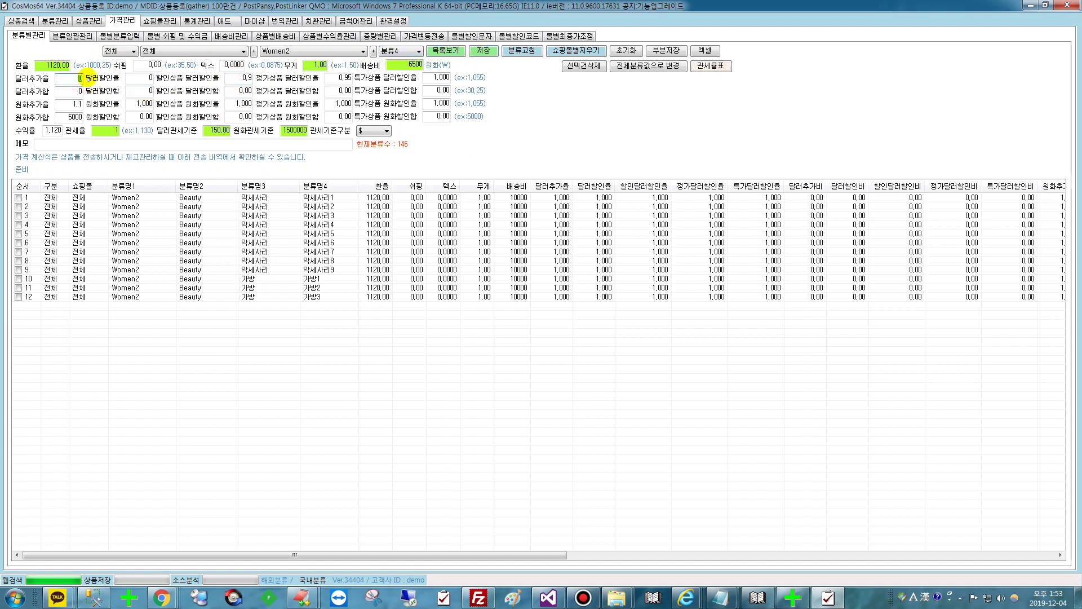
text(1)
double_click(148, 77)
text(1)
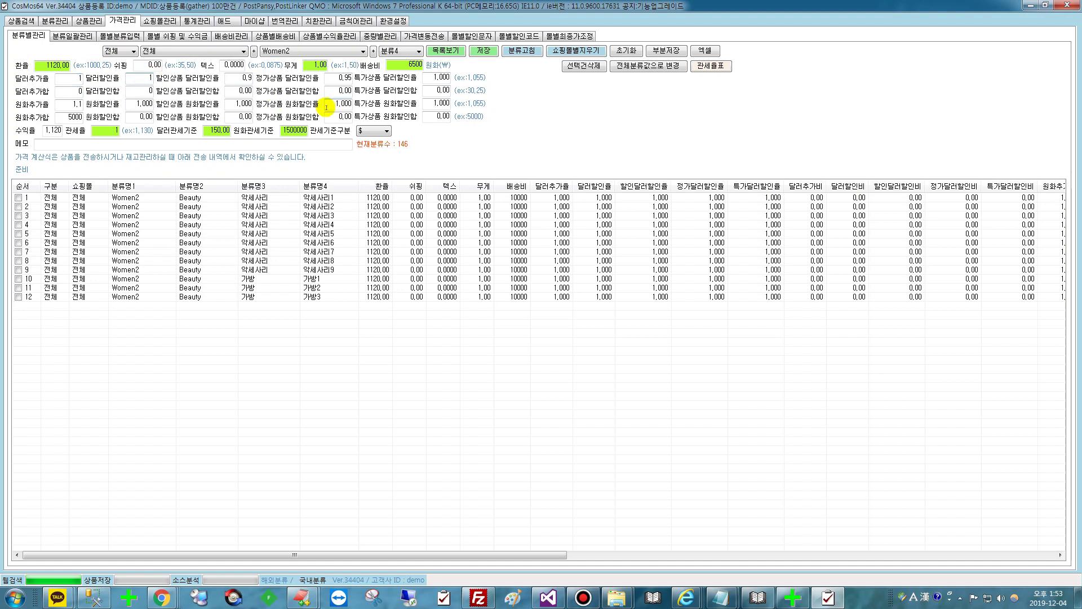
double_click(245, 77)
text(1)
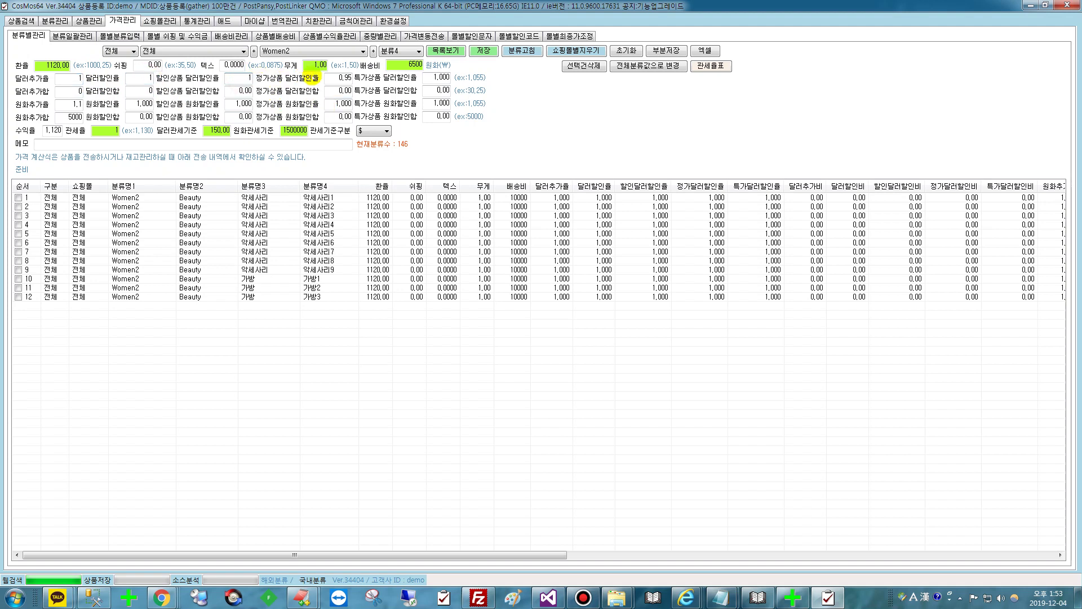
double_click(340, 77)
text(1)
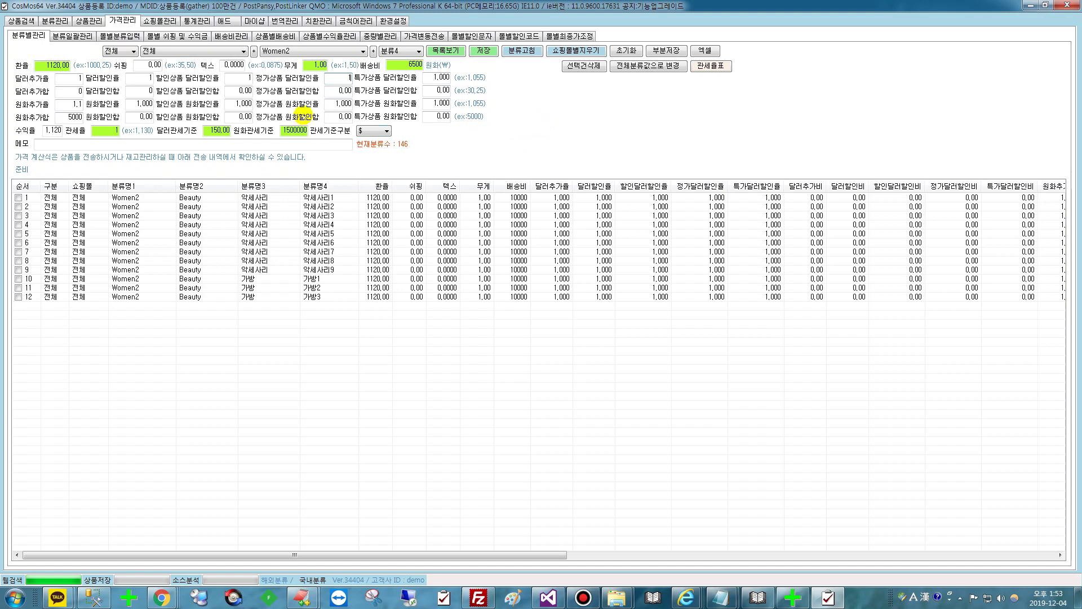
- Choose US as the country, keeping all malls, and list the pricing of the Women2 categories
click(119, 52)
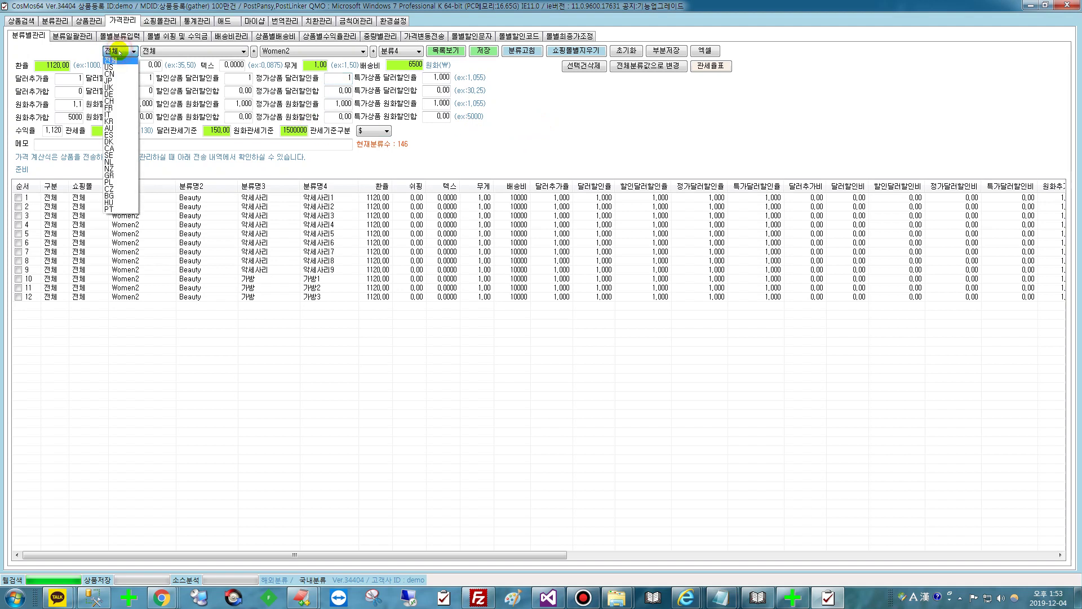
click(119, 66)
click(171, 49)
click(172, 50)
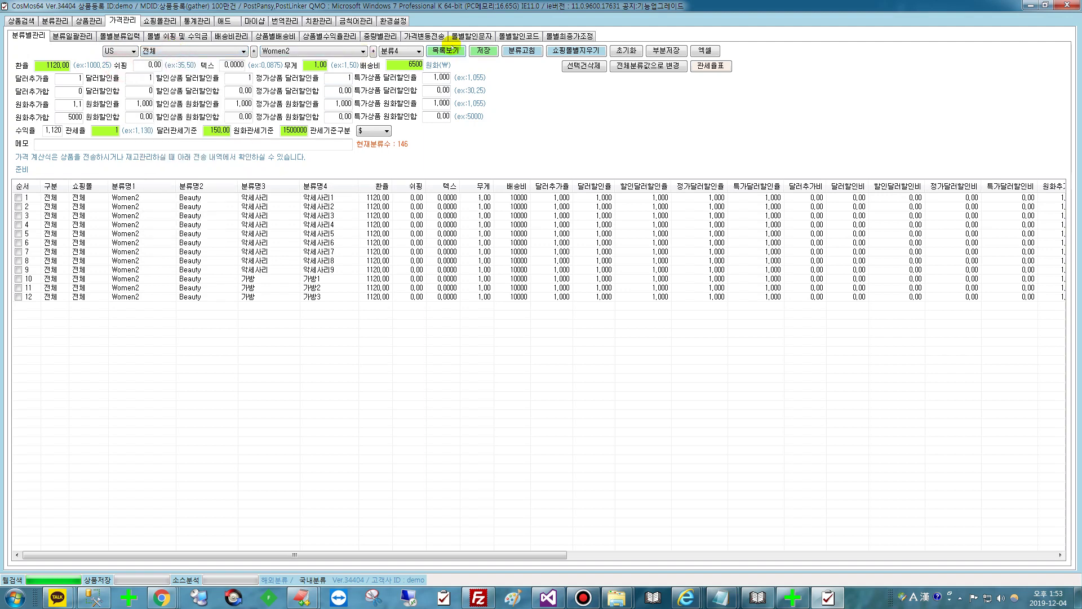
click(446, 50)
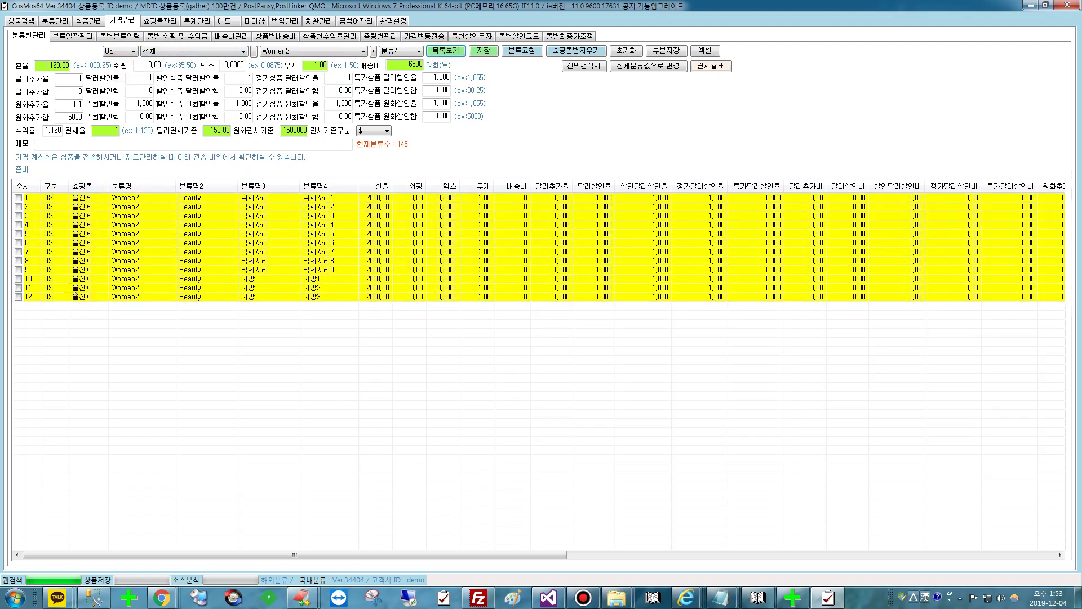
- Choose the 80stees shopping mall and list its Women2 category pricing
click(110, 51)
click(111, 50)
click(169, 51)
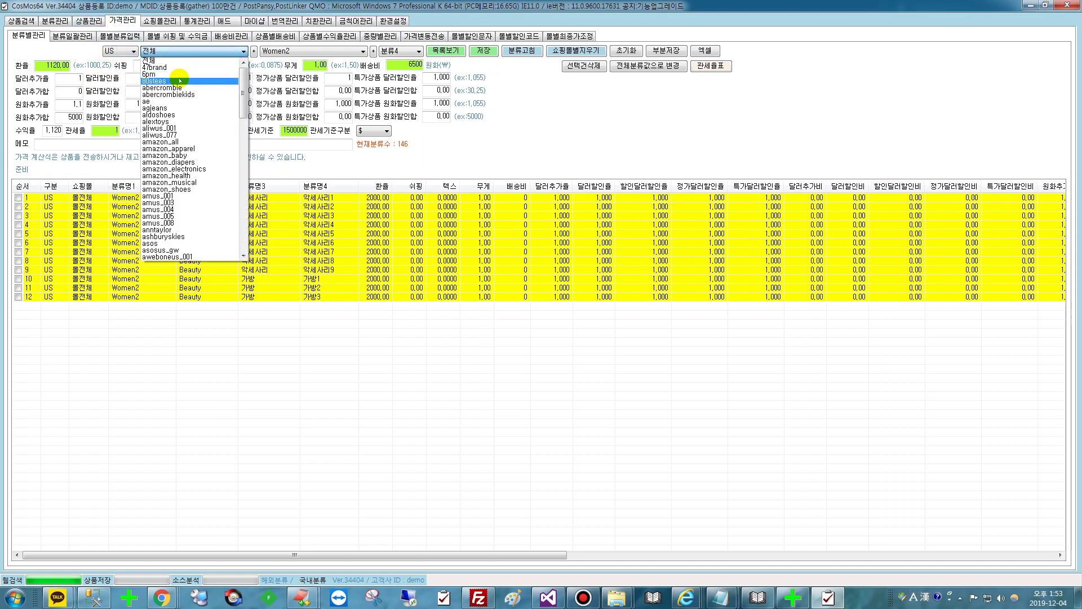
click(179, 80)
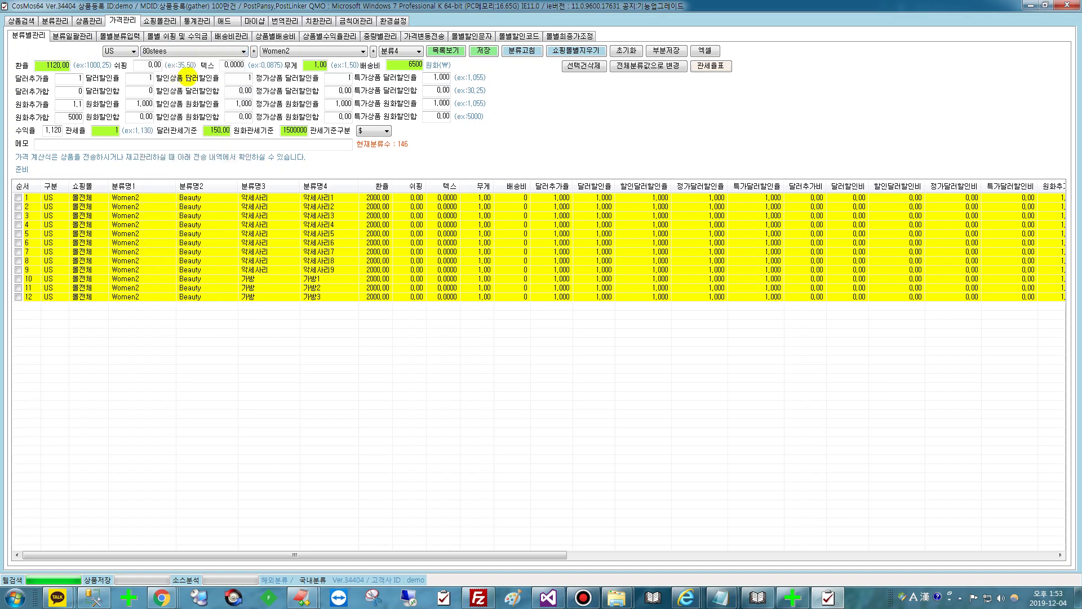
click(443, 46)
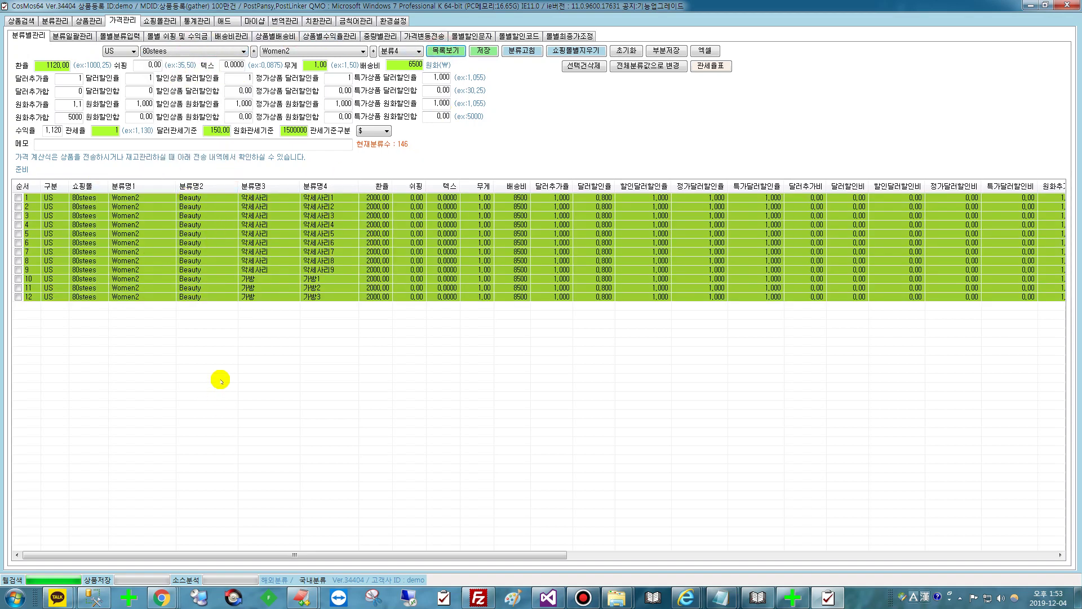
- Check all listed categories and erase the pricing set for the 80stees mall, accepting both confirmations
click(20, 185)
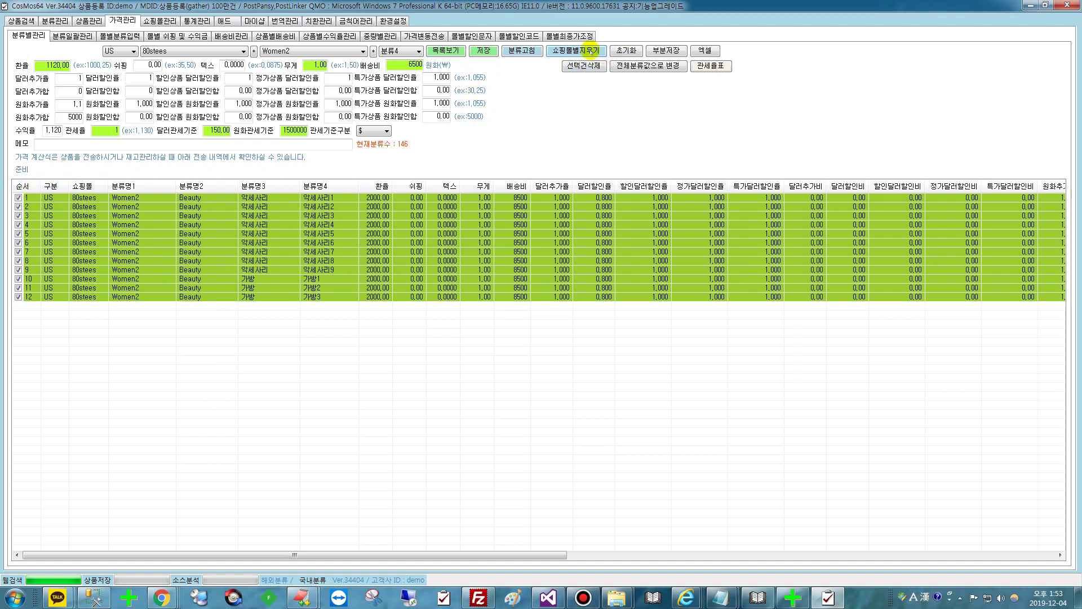
click(592, 51)
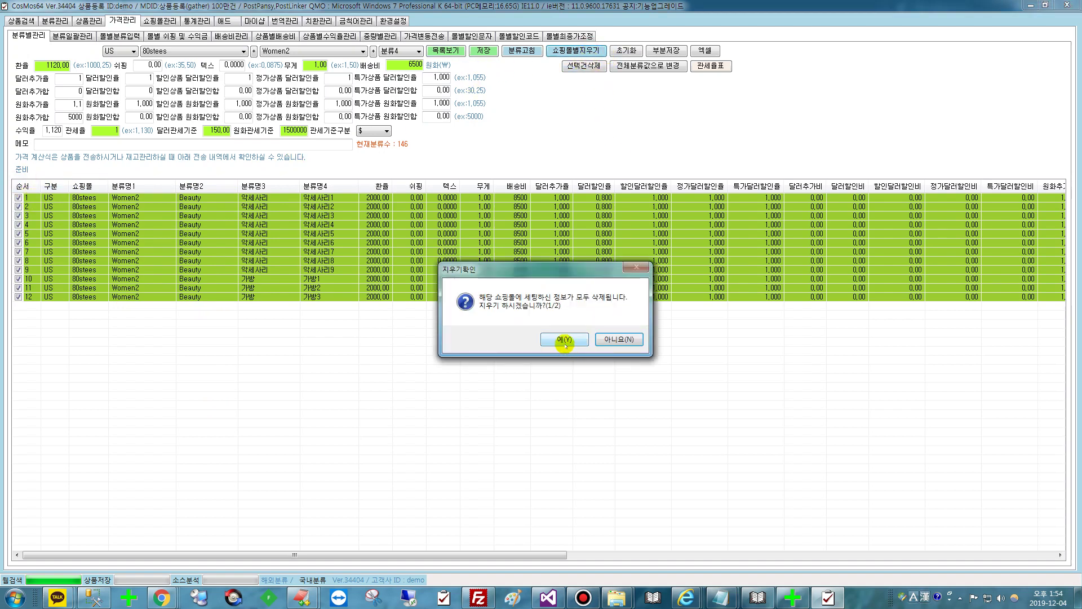
click(564, 340)
click(564, 341)
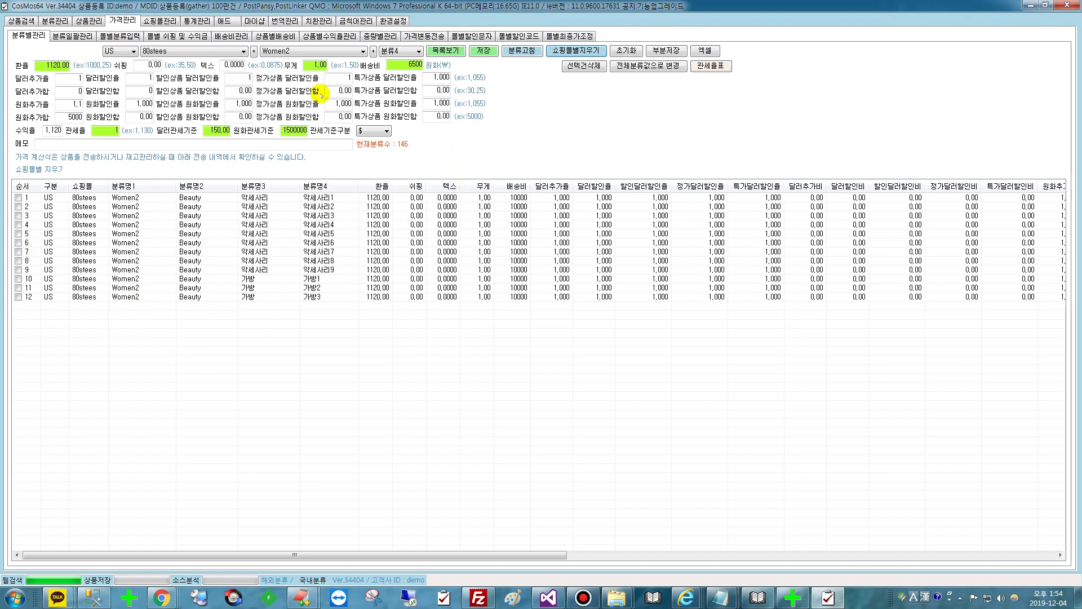
- Switch the shopping mall back to 전체 and list the US-wide Women2 category pricing
click(195, 51)
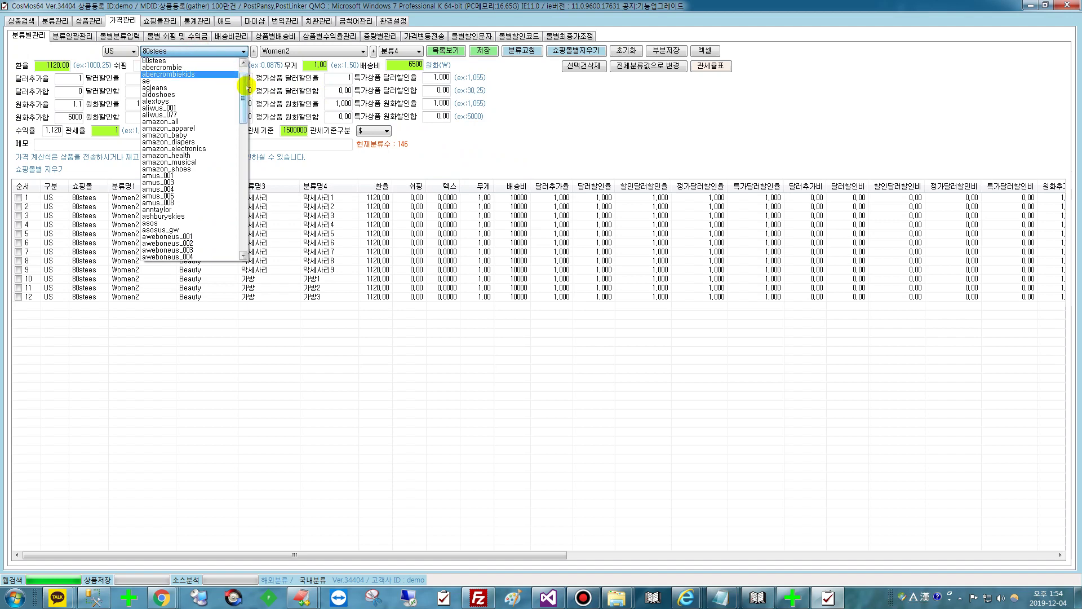
scroll(200, 67, up, 2)
click(192, 60)
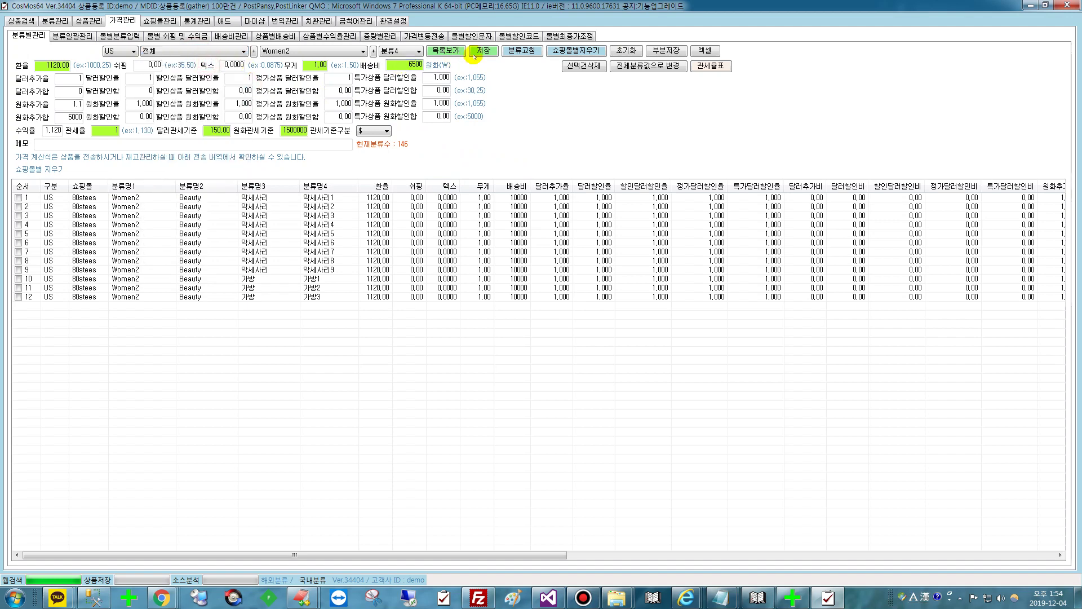
click(446, 50)
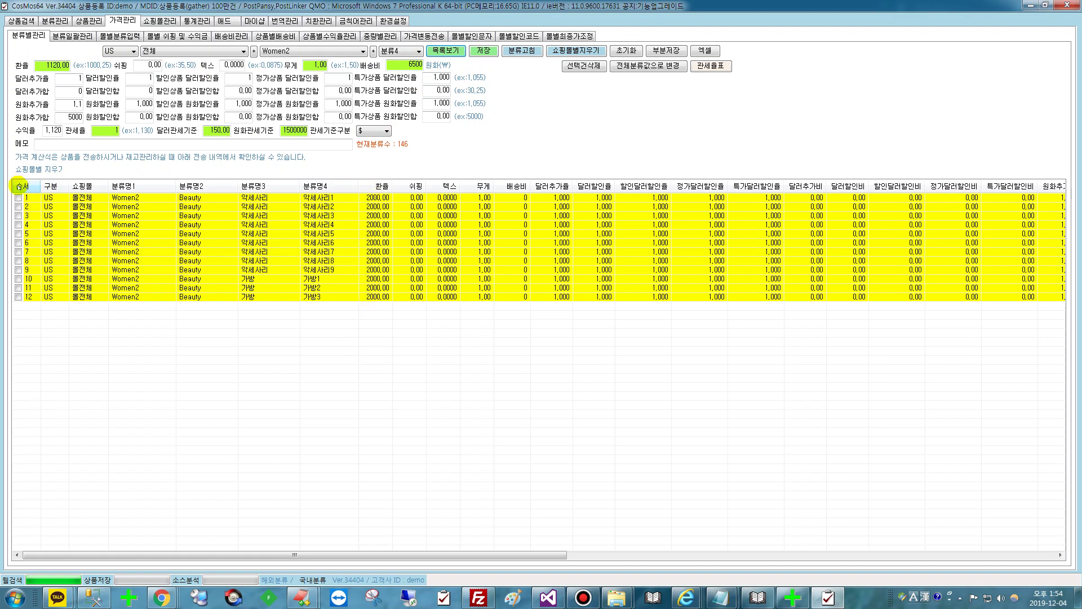
- Check all listed US categories and save the entered pricing values to them
click(20, 186)
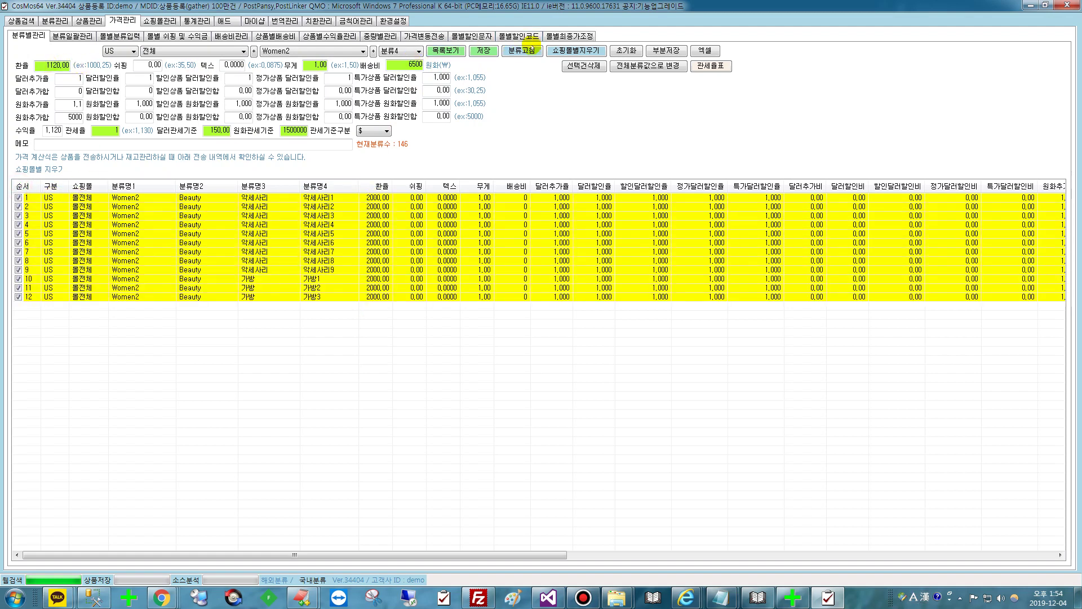
click(484, 50)
click(552, 339)
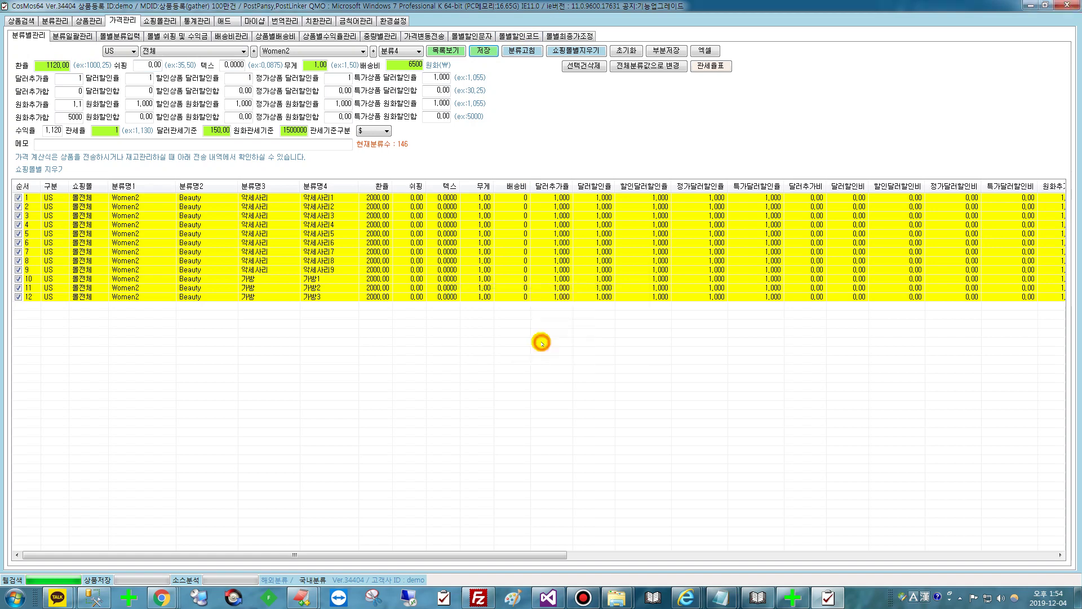
click(552, 339)
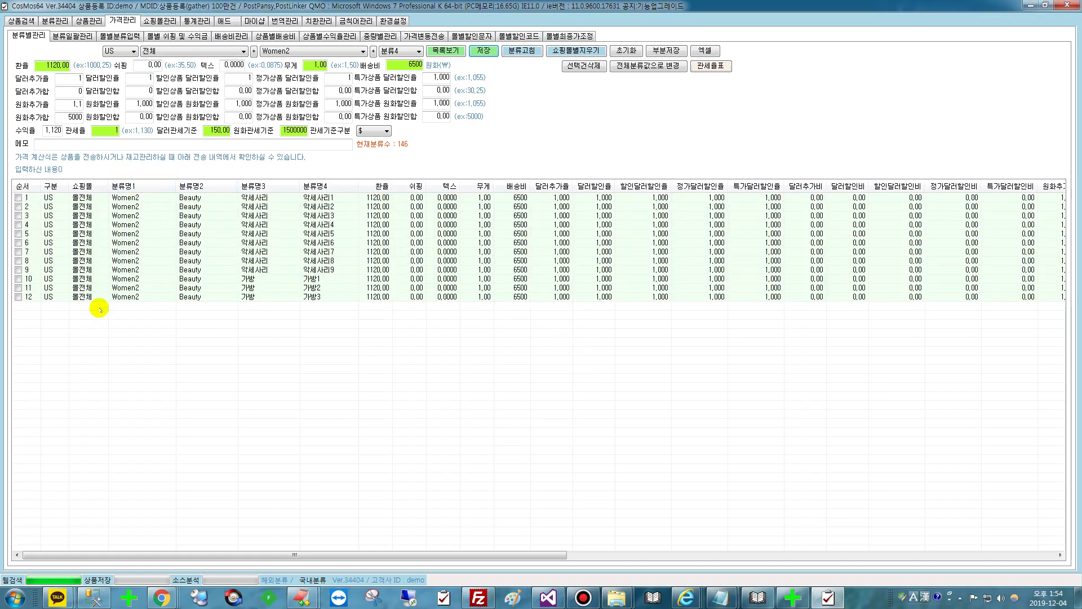
- Check all US categories and try to erase the per-mall pricing with the mall set to 전체
click(22, 186)
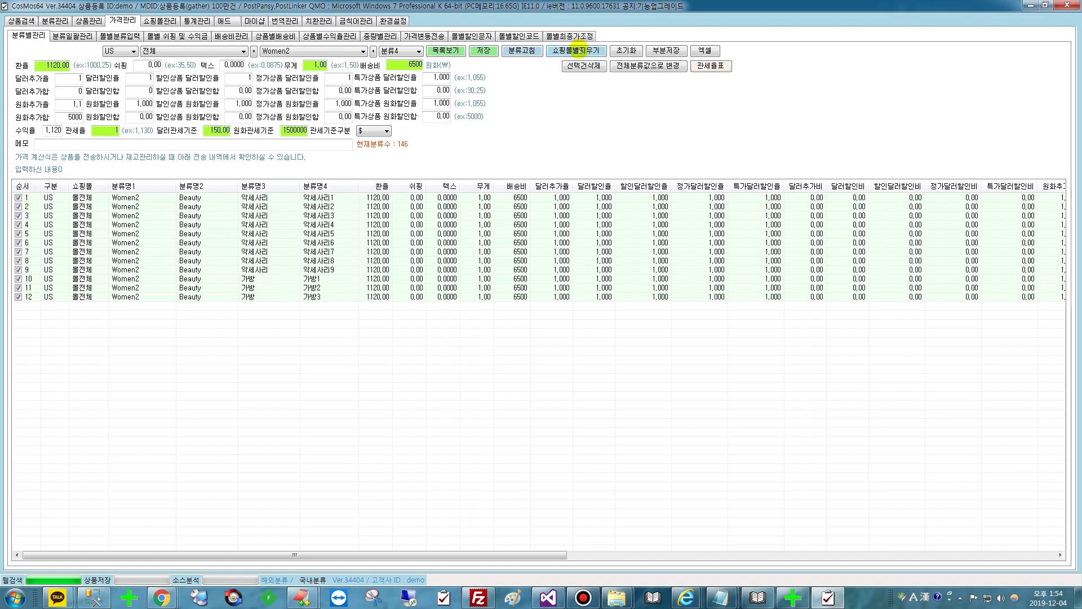
click(576, 50)
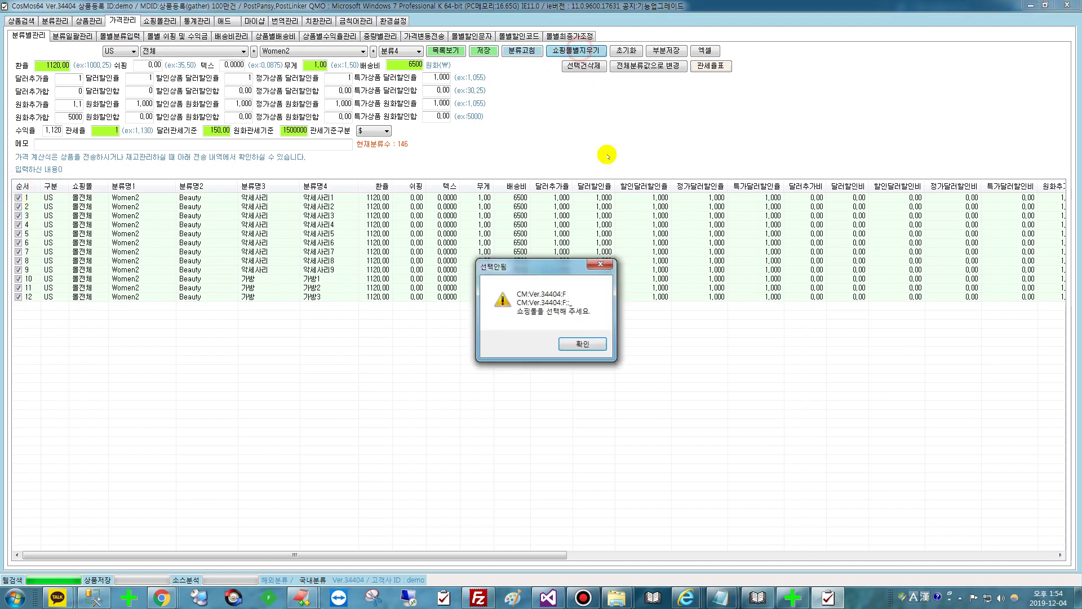
click(567, 345)
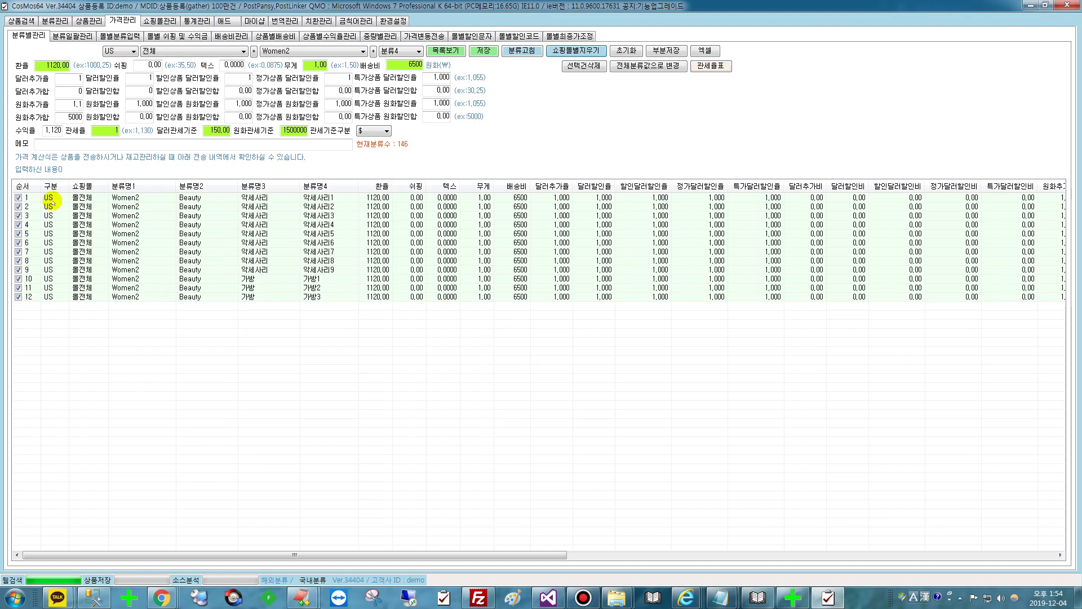
click(184, 242)
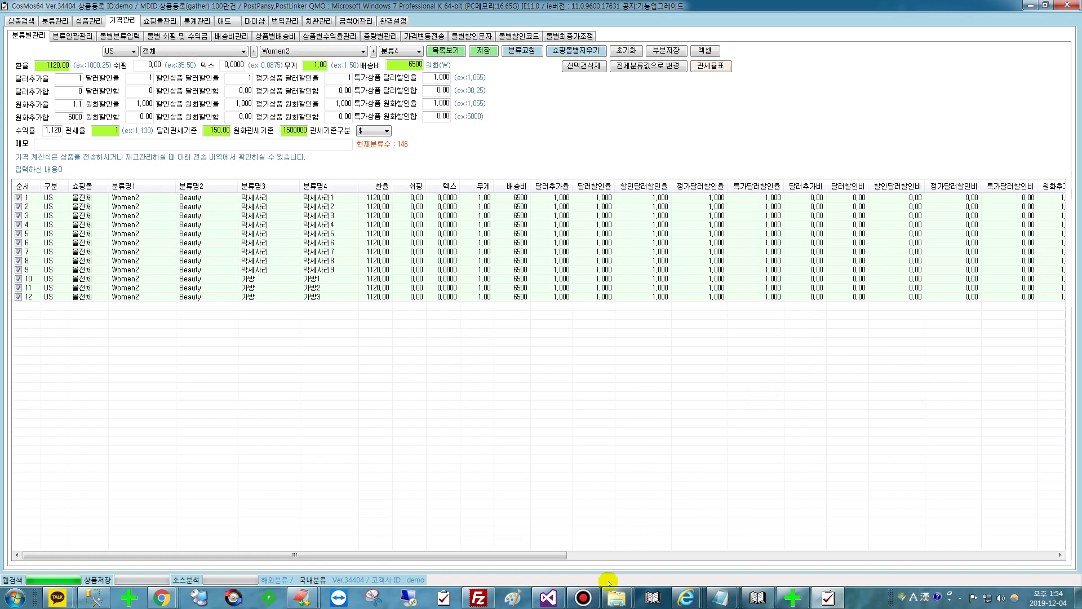
click(583, 596)
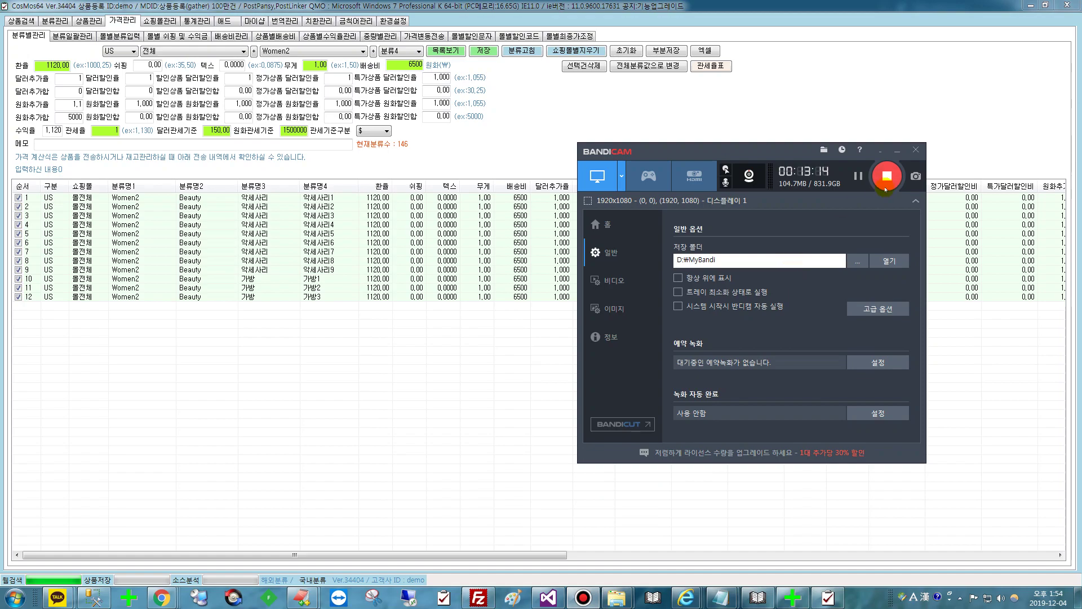